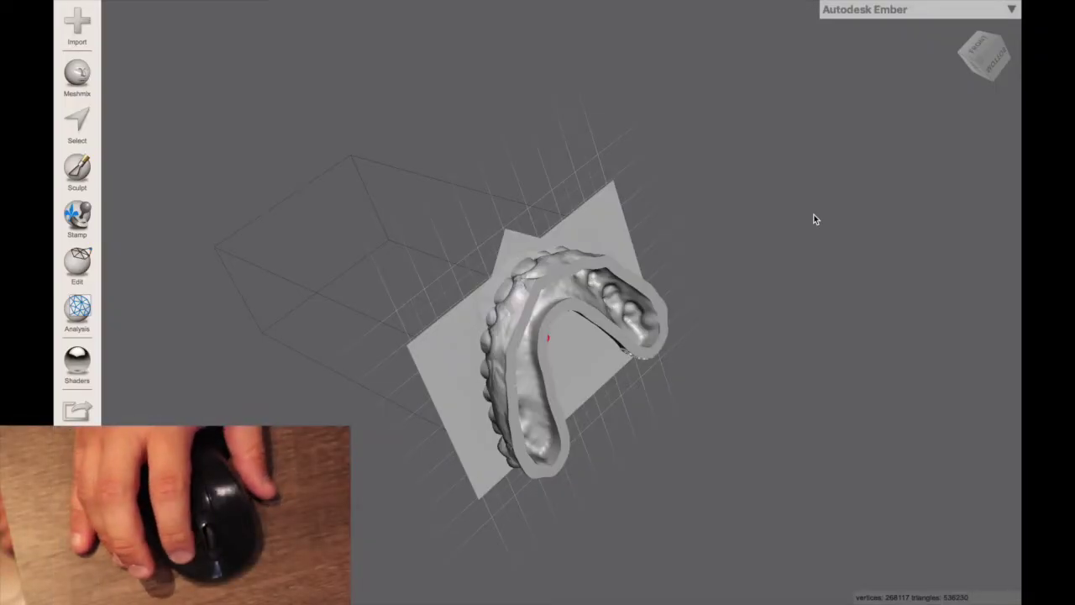
# Step: Orbit around the dental arch, looking down on it from above, then turn it to a left side view
pyautogui.moveTo(813, 217)
pyautogui.mouseDown(button='right')
pyautogui.moveTo(780, 216)
pyautogui.moveTo(715, 247)
pyautogui.moveTo(916, 186)
pyautogui.moveTo(771, 236)
pyautogui.moveTo(753, 345)
pyautogui.moveTo(747, 235)
pyautogui.moveTo(639, 260)
pyautogui.moveTo(650, 384)
pyautogui.moveTo(560, 233)
pyautogui.moveTo(734, 288)
pyautogui.moveTo(789, 289)
pyautogui.moveTo(593, 173)
pyautogui.moveTo(577, 271)
pyautogui.mouseUp(button='right')
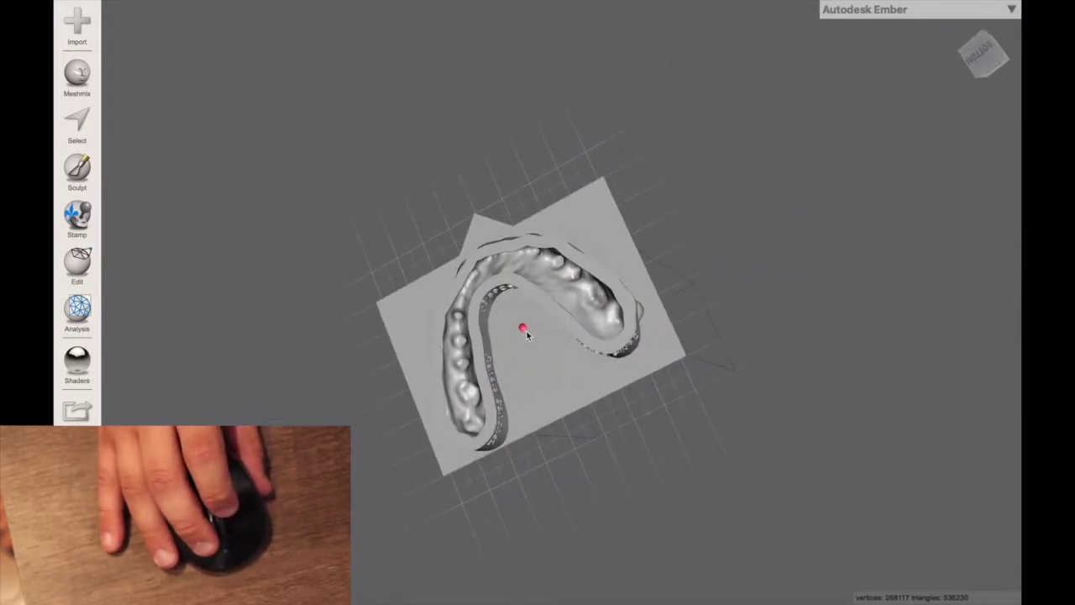
pyautogui.moveTo(526, 333)
pyautogui.mouseDown(button='right')
pyautogui.moveTo(509, 320)
pyautogui.moveTo(365, 329)
pyautogui.mouseUp(button='right')
pyautogui.moveTo(720, 310)
pyautogui.mouseDown(button='right')
pyautogui.moveTo(514, 290)
pyautogui.moveTo(802, 259)
pyautogui.moveTo(613, 255)
pyautogui.moveTo(711, 243)
pyautogui.moveTo(639, 281)
pyautogui.moveTo(718, 367)
pyautogui.moveTo(672, 219)
pyautogui.moveTo(716, 395)
pyautogui.moveTo(631, 281)
pyautogui.moveTo(663, 301)
pyautogui.mouseUp(button='right')
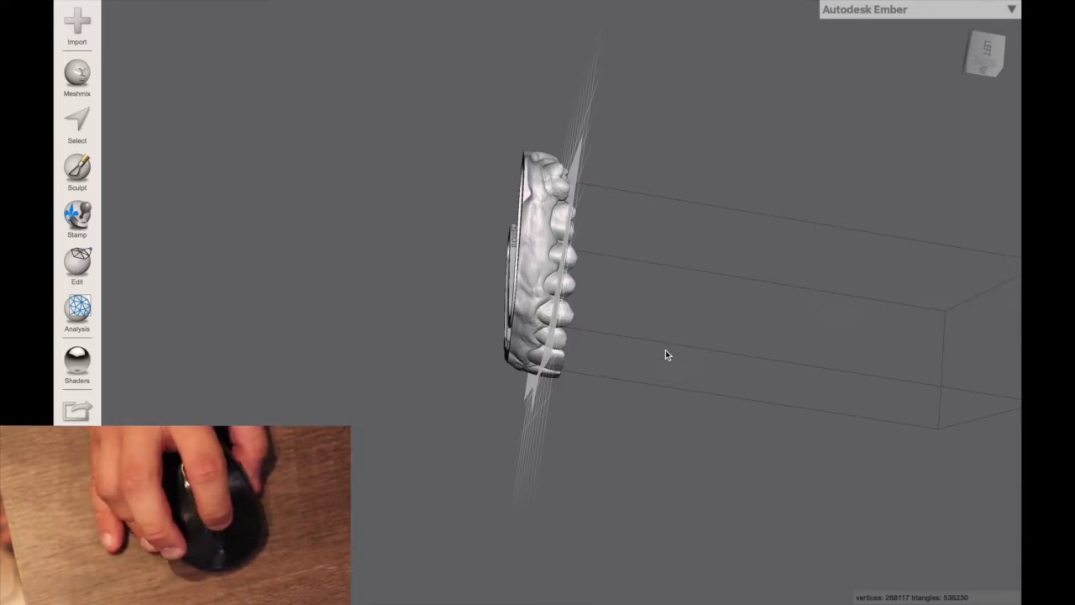
pyautogui.moveTo(665, 355)
pyautogui.mouseDown(button='right')
pyautogui.moveTo(496, 365)
pyautogui.moveTo(802, 374)
pyautogui.moveTo(778, 384)
pyautogui.moveTo(751, 233)
pyautogui.moveTo(770, 331)
pyautogui.moveTo(759, 449)
pyautogui.moveTo(739, 233)
pyautogui.moveTo(773, 392)
pyautogui.moveTo(509, 379)
pyautogui.moveTo(709, 286)
pyautogui.moveTo(742, 408)
pyautogui.moveTo(673, 398)
pyautogui.moveTo(941, 389)
pyautogui.moveTo(799, 303)
pyautogui.moveTo(809, 379)
pyautogui.moveTo(576, 428)
pyautogui.moveTo(764, 409)
pyautogui.moveTo(734, 358)
pyautogui.moveTo(687, 389)
pyautogui.moveTo(384, 432)
pyautogui.moveTo(645, 386)
pyautogui.moveTo(763, 393)
pyautogui.moveTo(558, 348)
pyautogui.mouseUp(button='right')
# Step: Zoom in on the dental model and orbit until its side teeth and base rim face the camera
pyautogui.scroll(3, 558, 348)
pyautogui.scroll(4, 672, 345)
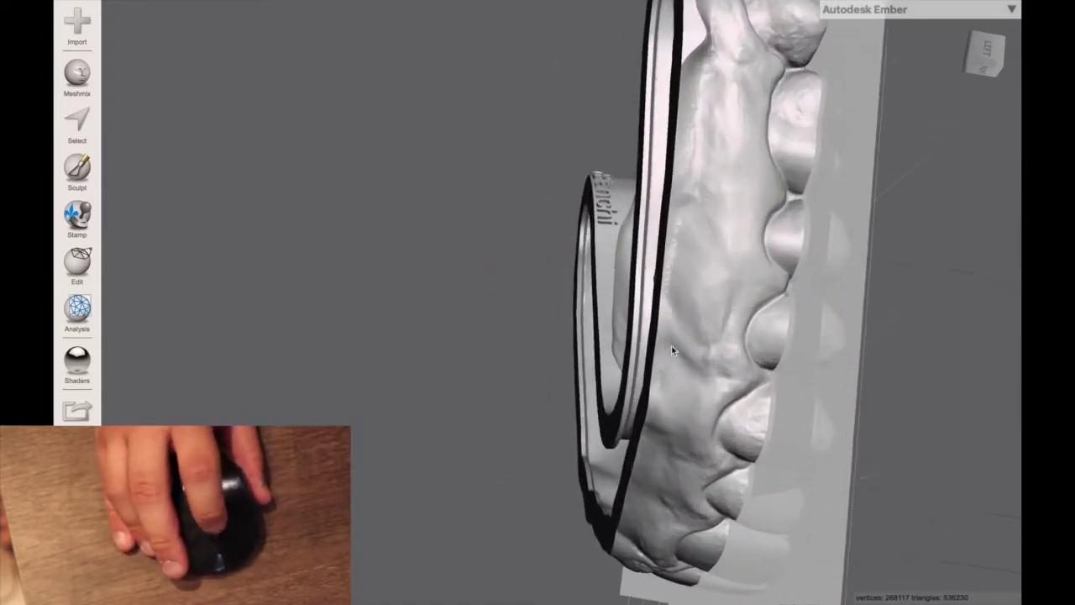
pyautogui.scroll(4, 734, 352)
pyautogui.moveTo(734, 351)
pyautogui.mouseDown(button='right')
pyautogui.moveTo(810, 353)
pyautogui.moveTo(673, 329)
pyautogui.moveTo(916, 355)
pyautogui.mouseUp(button='right')
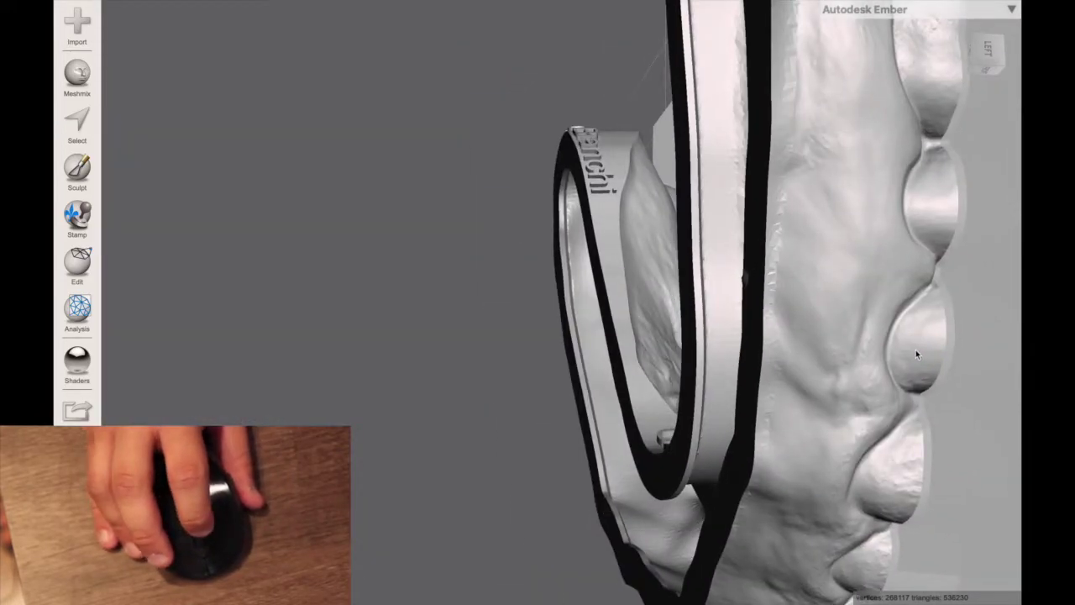
pyautogui.moveTo(906, 339); pyautogui.dragTo(644, 335, button='right')
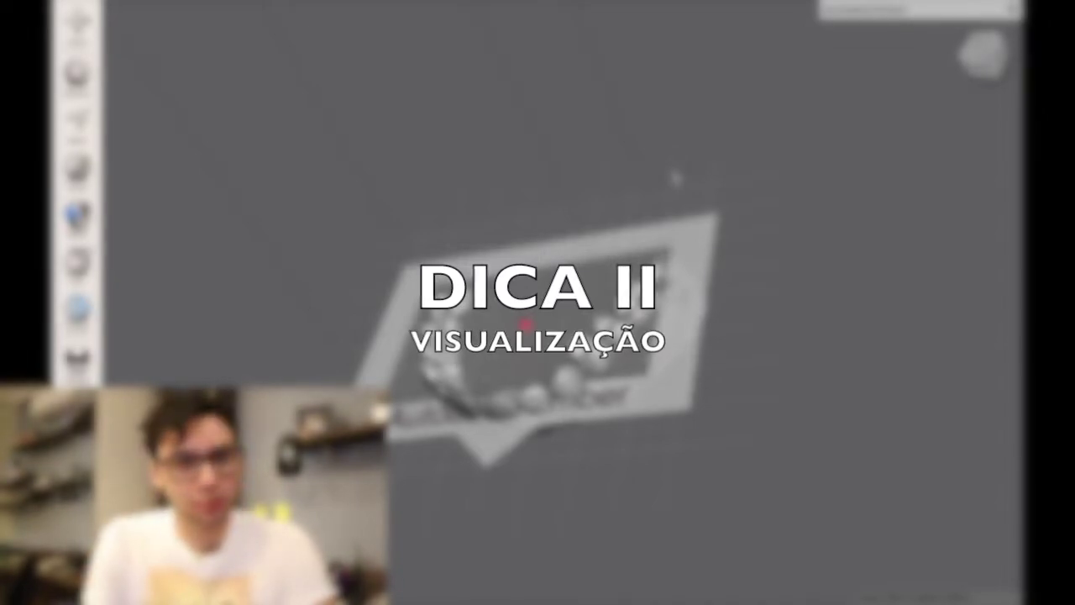
# Step: Reframe the arch to a front view and switch the printer to FlashForge Creator Pro
pyautogui.moveTo(674, 176)
pyautogui.mouseDown(button='right')
pyautogui.moveTo(675, 319)
pyautogui.moveTo(708, 347)
pyautogui.moveTo(740, 351)
pyautogui.mouseUp(button='right')
pyautogui.moveTo(465, 176)
pyautogui.mouseDown(button='right')
pyautogui.moveTo(511, 336)
pyautogui.moveTo(499, 344)
pyautogui.moveTo(518, 357)
pyautogui.moveTo(525, 428)
pyautogui.moveTo(599, 424)
pyautogui.moveTo(586, 402)
pyautogui.mouseUp(button='right')
pyautogui.moveTo(516, 433); pyautogui.dragTo(614, 490, button='right')
pyautogui.scroll(3, 529, 436)
pyautogui.scroll(3, 536, 414)
pyautogui.moveTo(536, 409); pyautogui.dragTo(551, 357, button='middle')
pyautogui.moveTo(641, 404)
pyautogui.mouseDown(button='right')
pyautogui.moveTo(581, 300)
pyautogui.moveTo(582, 317)
pyautogui.mouseUp(button='right')
pyautogui.scroll(-3, 581, 315)
pyautogui.scroll(-2, 581, 315)
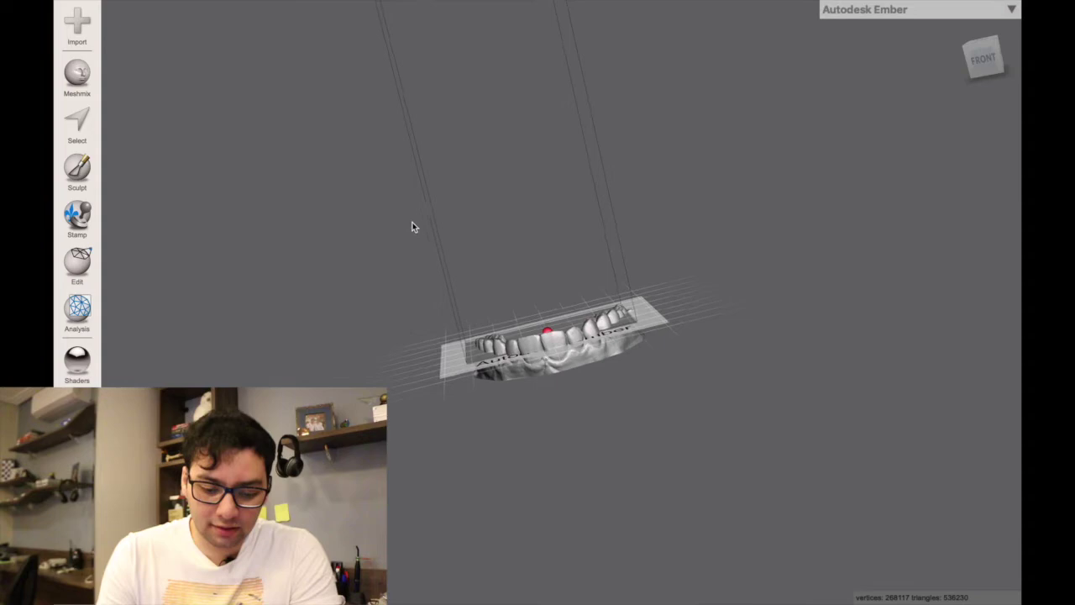
pyautogui.moveTo(413, 209); pyautogui.dragTo(421, 147, button='right')
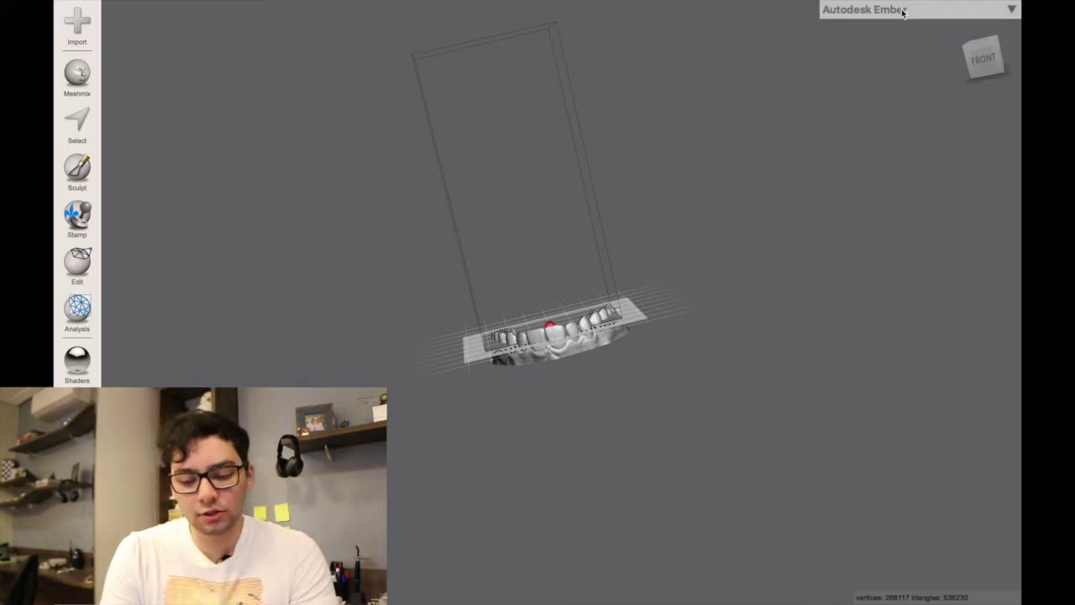
pyautogui.click(1013, 8)
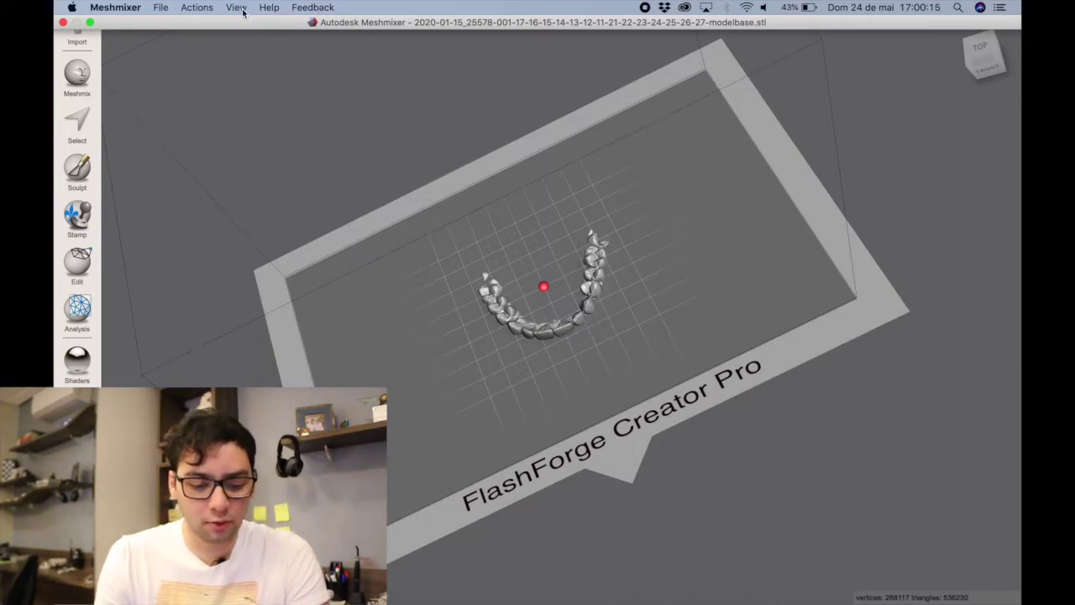
# Step: Turn off Show Grid and Show Printer Bed in the View menu, leaving the model alone
pyautogui.click(243, 10)
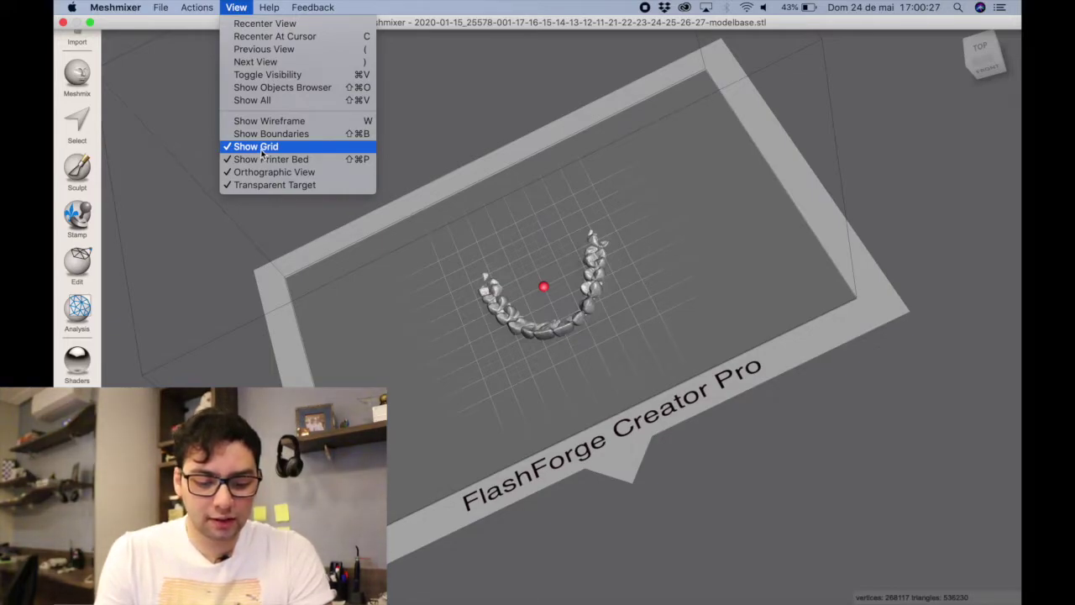
pyautogui.click(260, 148)
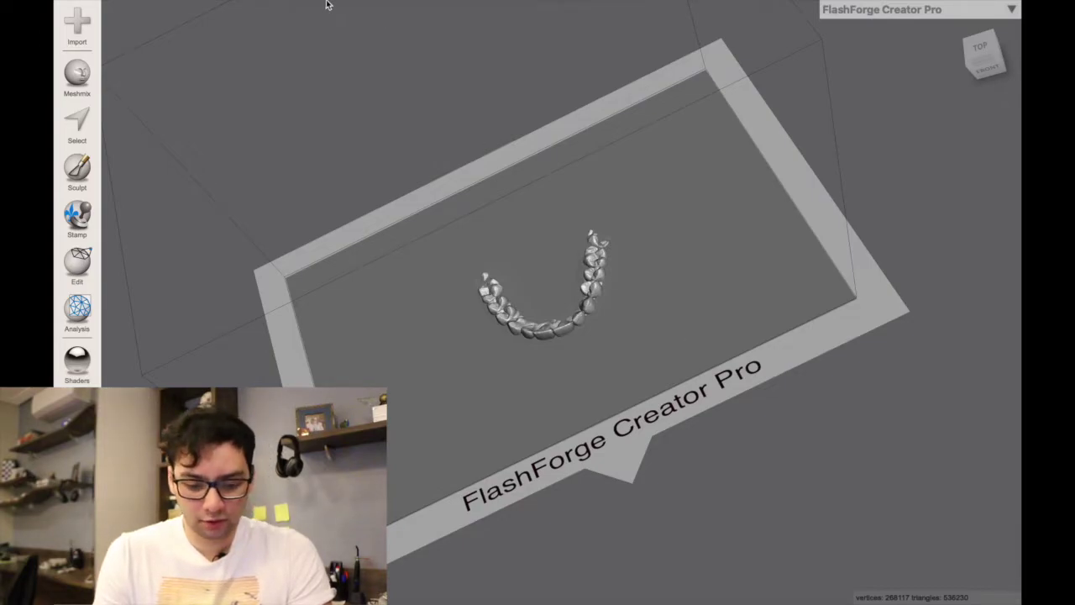
pyautogui.click(238, 7)
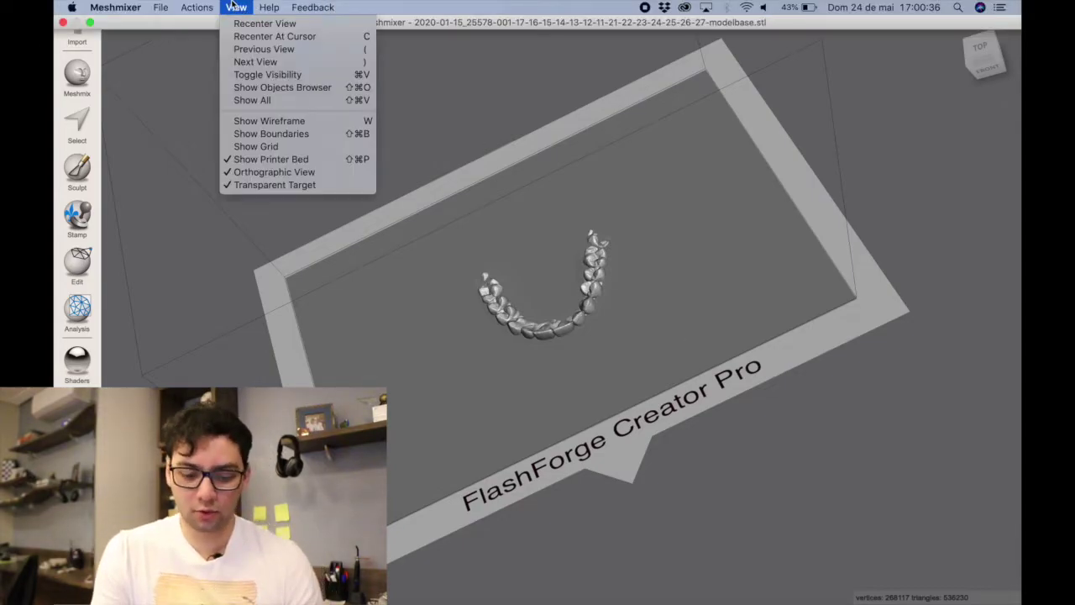
pyautogui.click(308, 160)
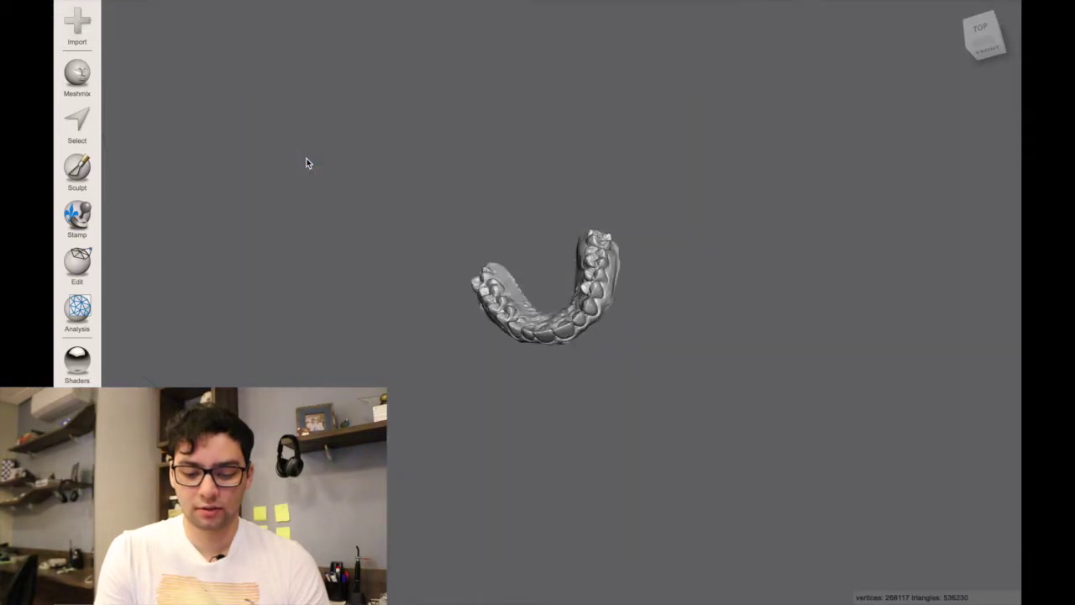
pyautogui.moveTo(341, 175)
pyautogui.mouseDown(button='right')
pyautogui.moveTo(511, 225)
pyautogui.moveTo(434, 152)
pyautogui.moveTo(735, 207)
pyautogui.moveTo(614, 321)
pyautogui.moveTo(574, 283)
pyautogui.moveTo(784, 432)
pyautogui.moveTo(607, 197)
pyautogui.moveTo(600, 409)
pyautogui.moveTo(446, 218)
pyautogui.moveTo(720, 291)
pyautogui.moveTo(579, 249)
pyautogui.moveTo(636, 250)
pyautogui.moveTo(689, 285)
pyautogui.moveTo(838, 308)
pyautogui.mouseUp(button='right')
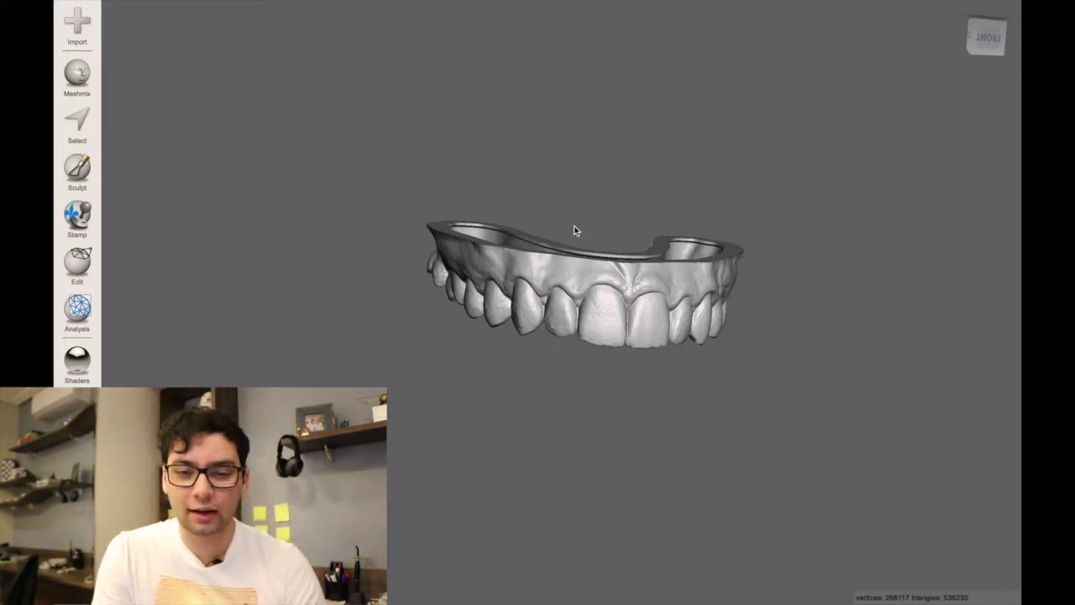
# Step: Zoom in close on the upper front teeth and choose the Select tool
pyautogui.press('space')
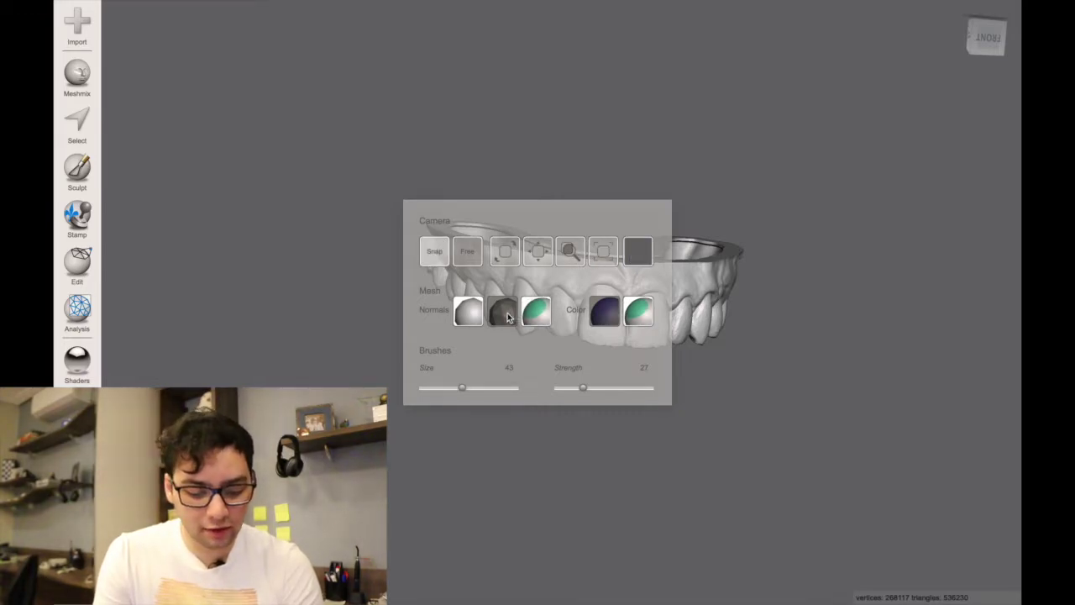
pyautogui.scroll(3, 405, 244)
pyautogui.scroll(3, 405, 243)
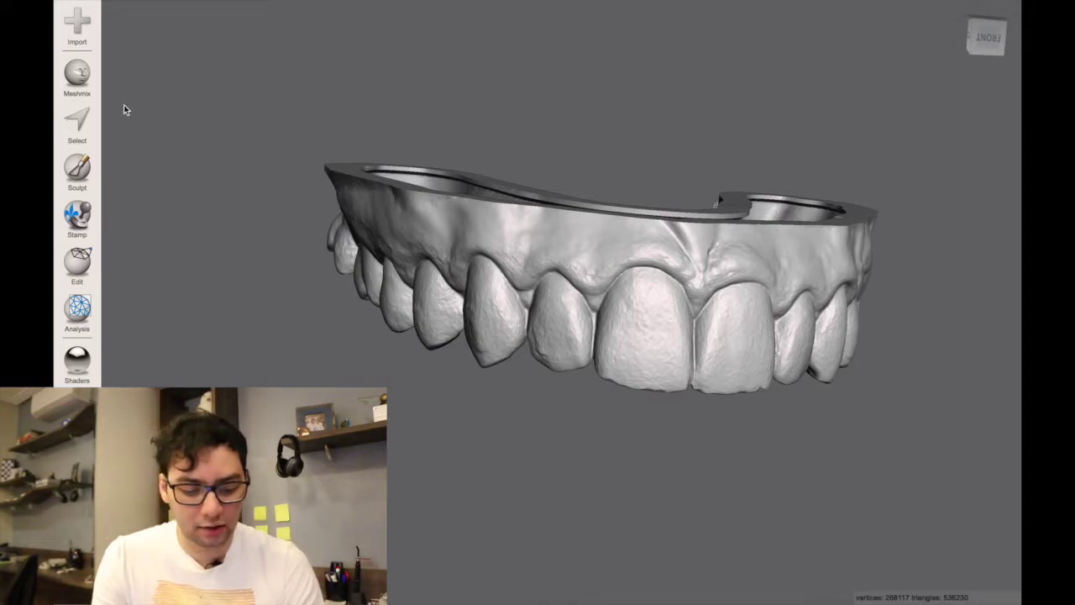
pyautogui.click(68, 117)
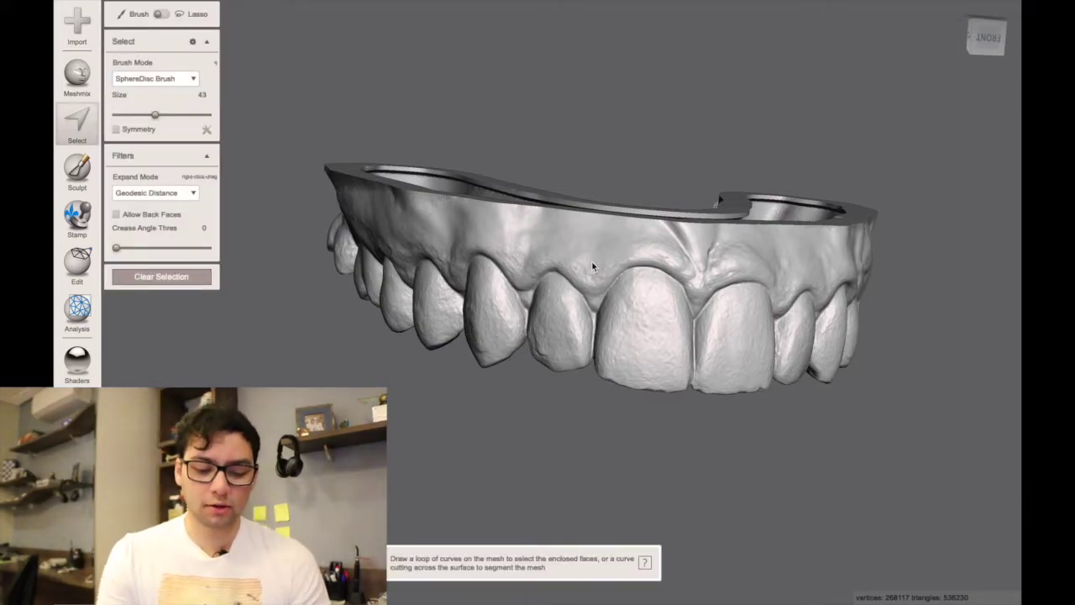
# Step: Paint a selection over most of the front tooth, resizing the brush, and include the gap beside it
pyautogui.click(649, 319)
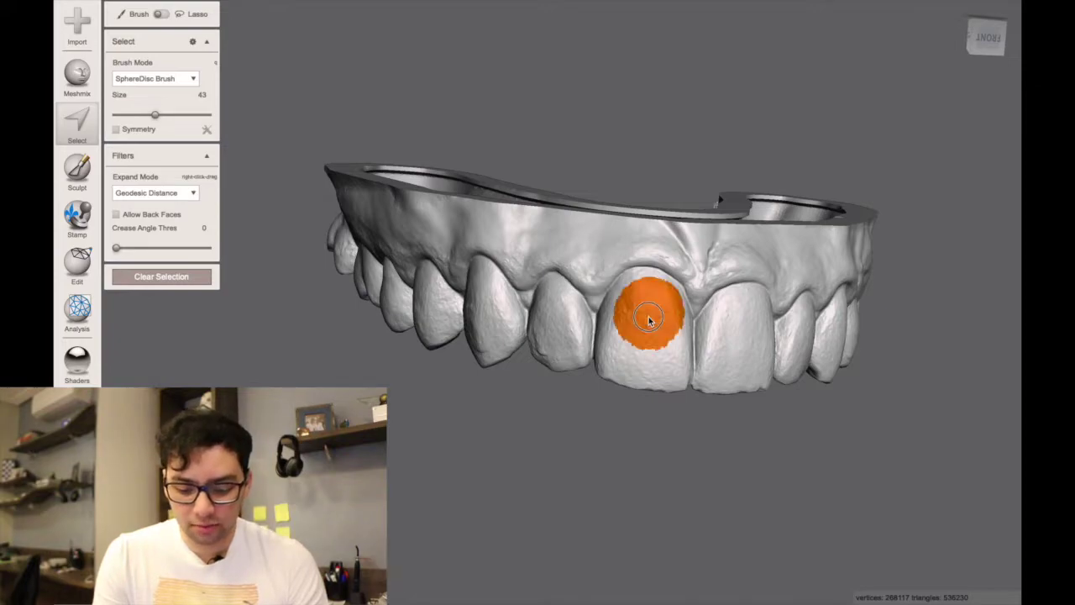
pyautogui.moveTo(656, 315); pyautogui.dragTo(670, 335, button='right')
pyautogui.scroll(5, 521, 226)
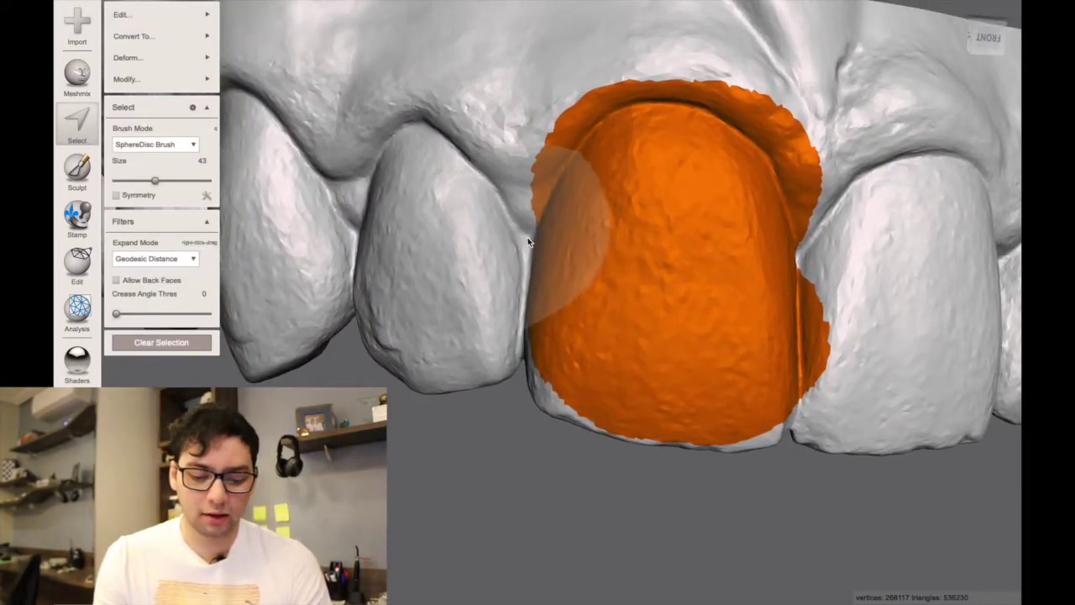
pyautogui.press('[')
pyautogui.press('[')
pyautogui.press('[')
pyautogui.press('space')
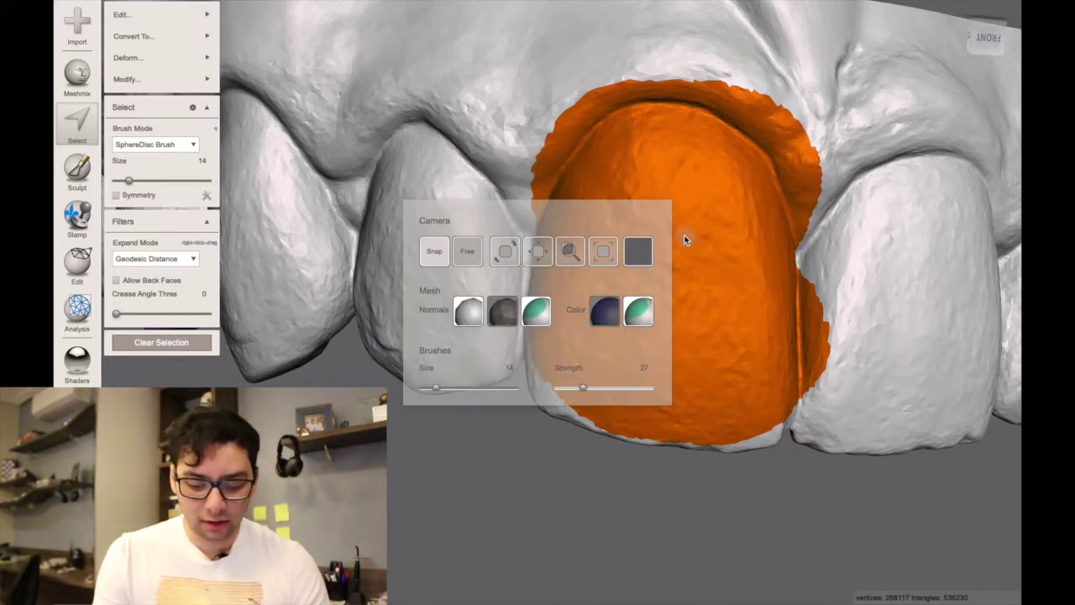
pyautogui.moveTo(451, 392); pyautogui.dragTo(446, 390)
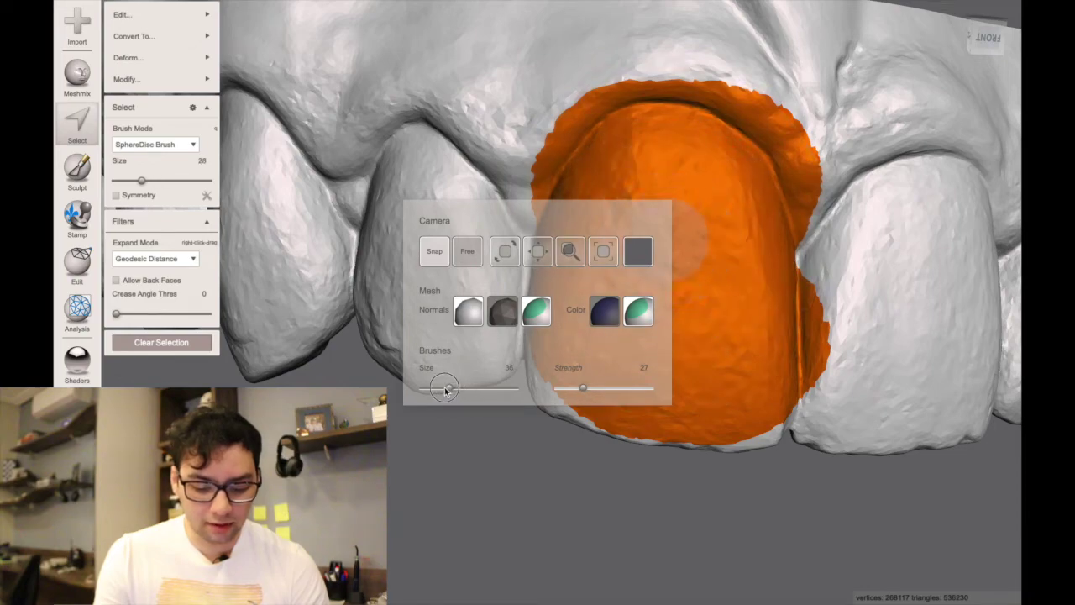
pyautogui.moveTo(521, 239)
pyautogui.mouseDown()
pyautogui.moveTo(555, 144)
pyautogui.moveTo(591, 125)
pyautogui.moveTo(515, 309)
pyautogui.mouseUp()
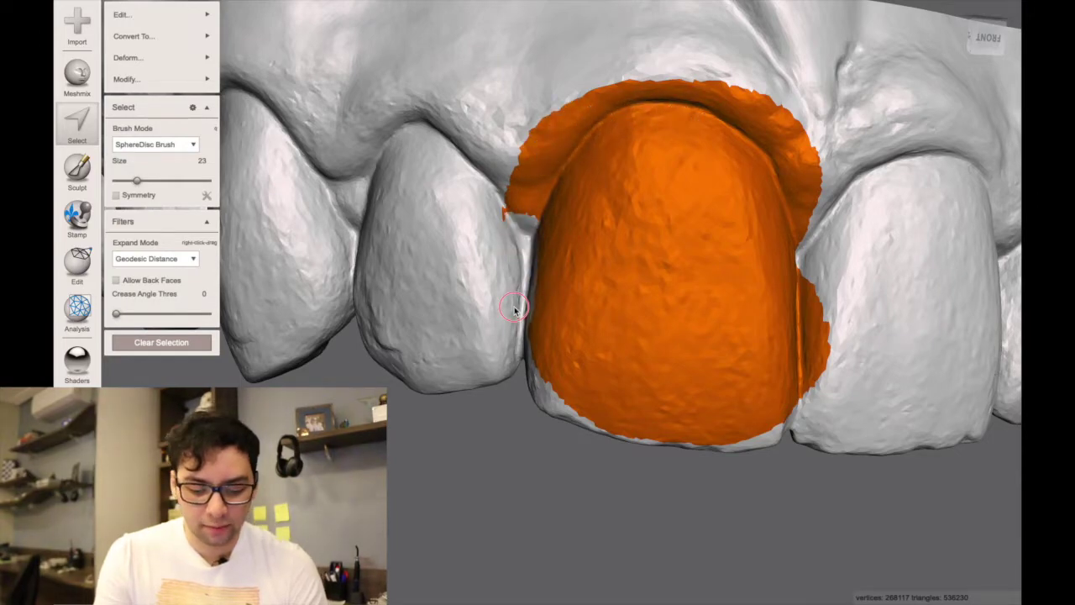
# Step: From a zoomed side view, extend the selection over the tooth's remaining edge with a slightly smaller brush
pyautogui.moveTo(510, 271); pyautogui.dragTo(605, 281, button='right')
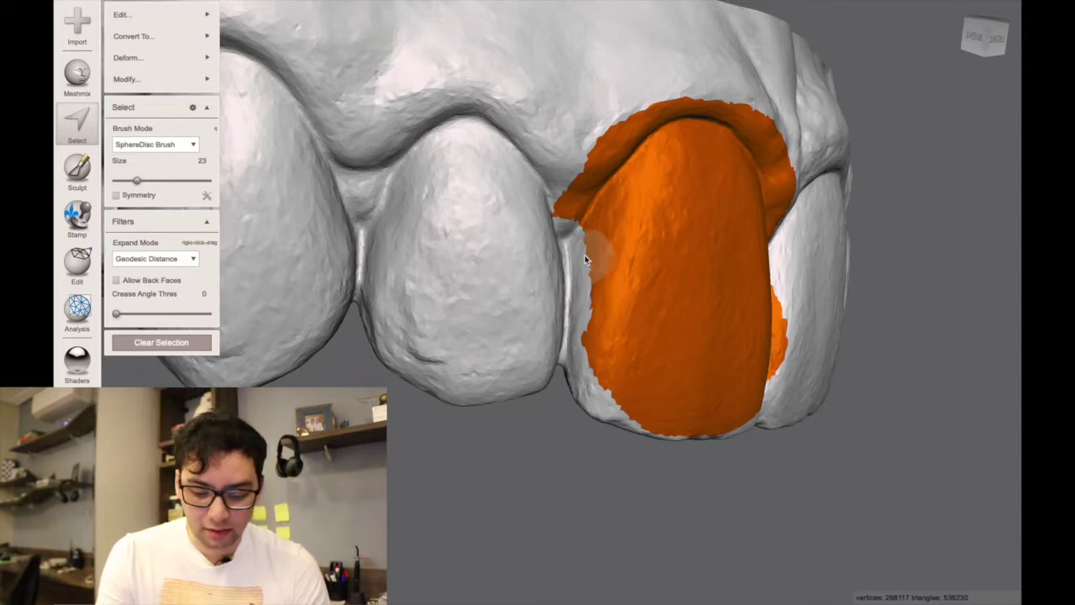
pyautogui.scroll(1, 585, 257)
pyautogui.scroll(2, 578, 259)
pyautogui.scroll(2, 579, 256)
pyautogui.scroll(2, 579, 256)
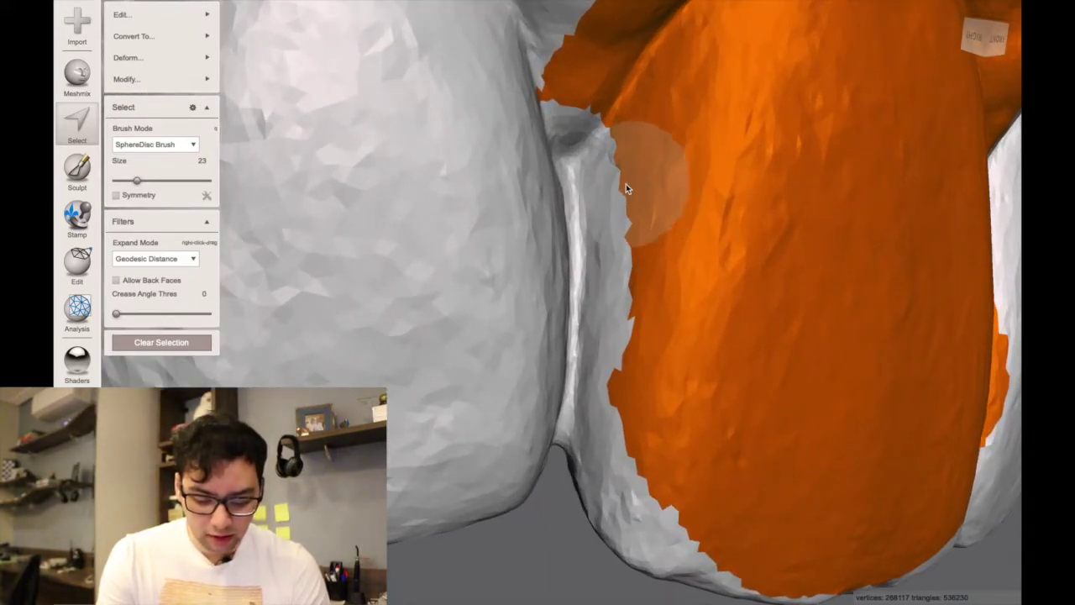
pyautogui.press('space')
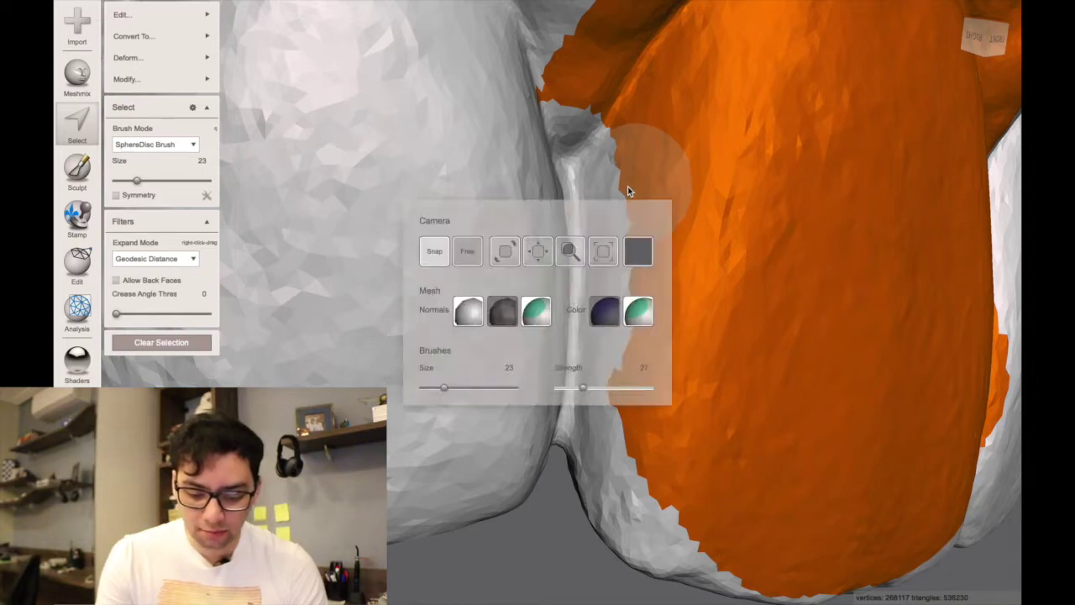
pyautogui.moveTo(443, 387); pyautogui.dragTo(442, 388)
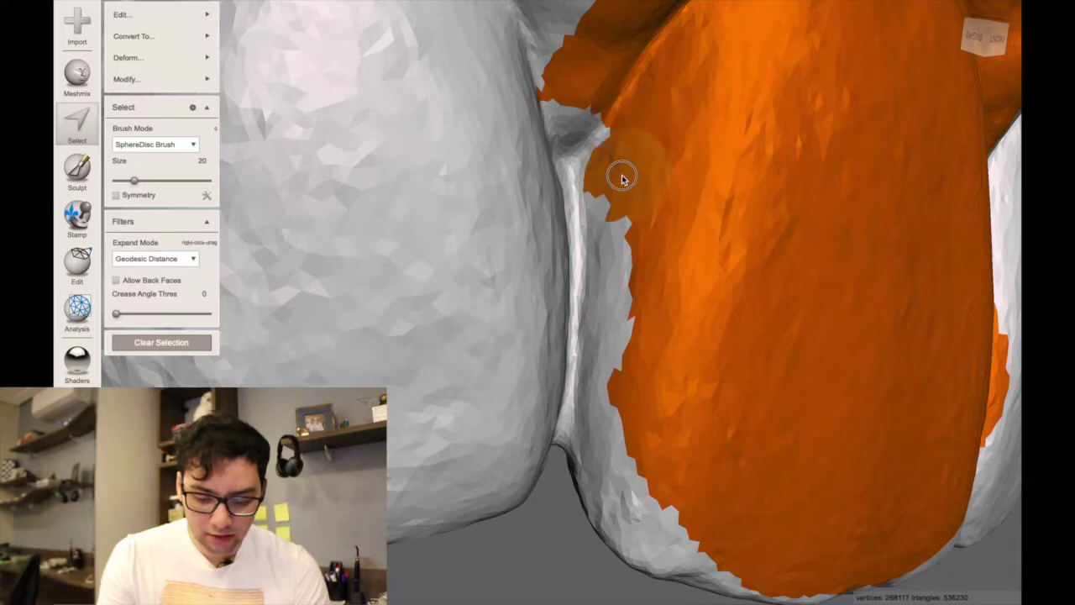
pyautogui.moveTo(622, 180); pyautogui.dragTo(631, 254)
pyautogui.press('space')
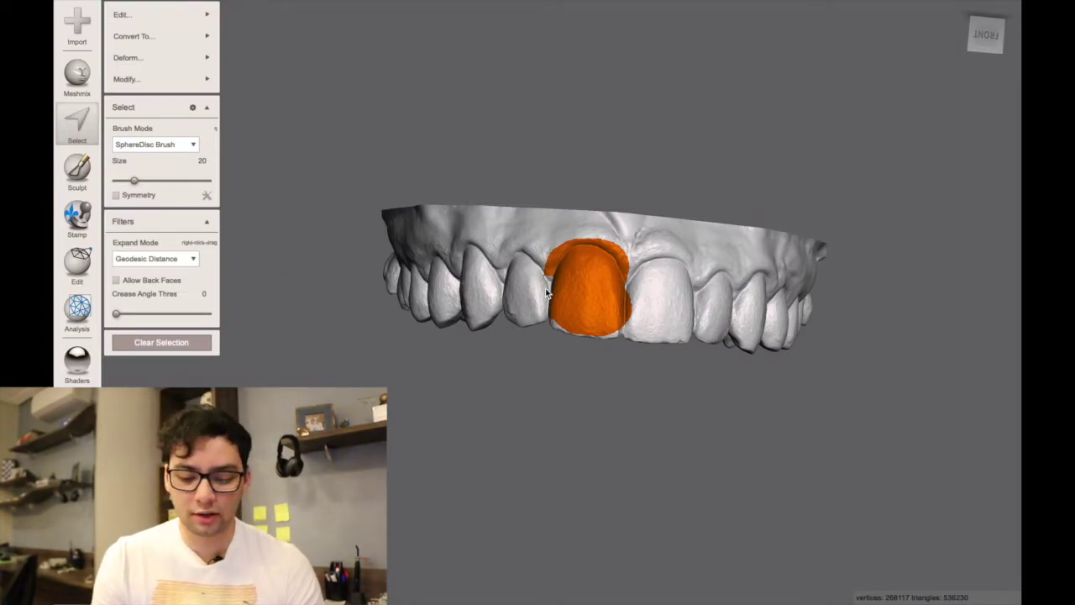
# Step: Set the viewport background colour to blue using the hotbox colour swatch
pyautogui.press('space')
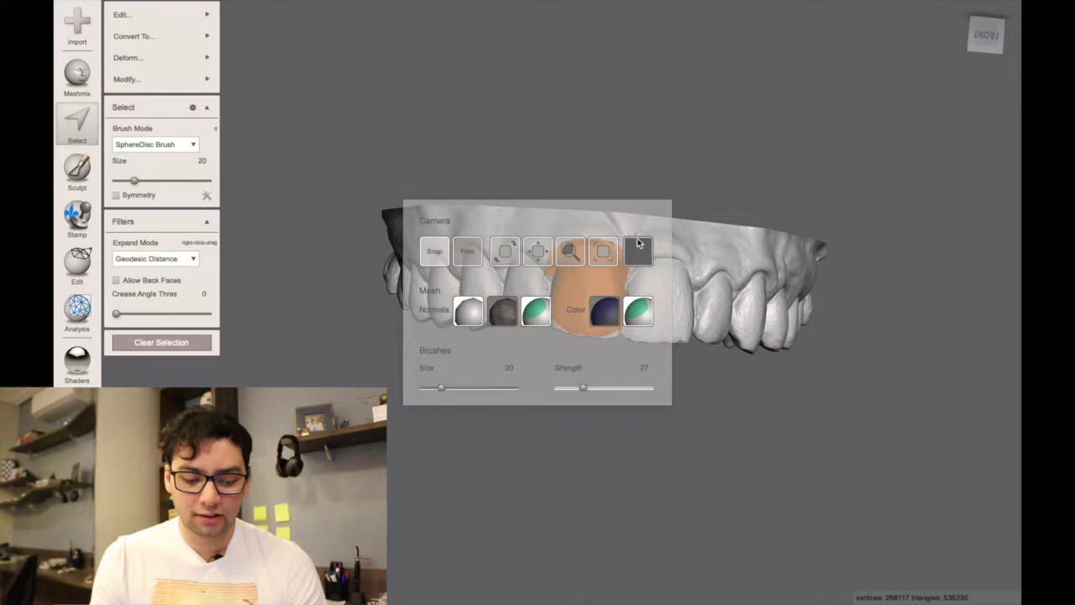
pyautogui.click(638, 252)
pyautogui.moveTo(161, 470)
pyautogui.mouseDown()
pyautogui.moveTo(180, 463)
pyautogui.moveTo(168, 458)
pyautogui.moveTo(168, 468)
pyautogui.mouseUp()
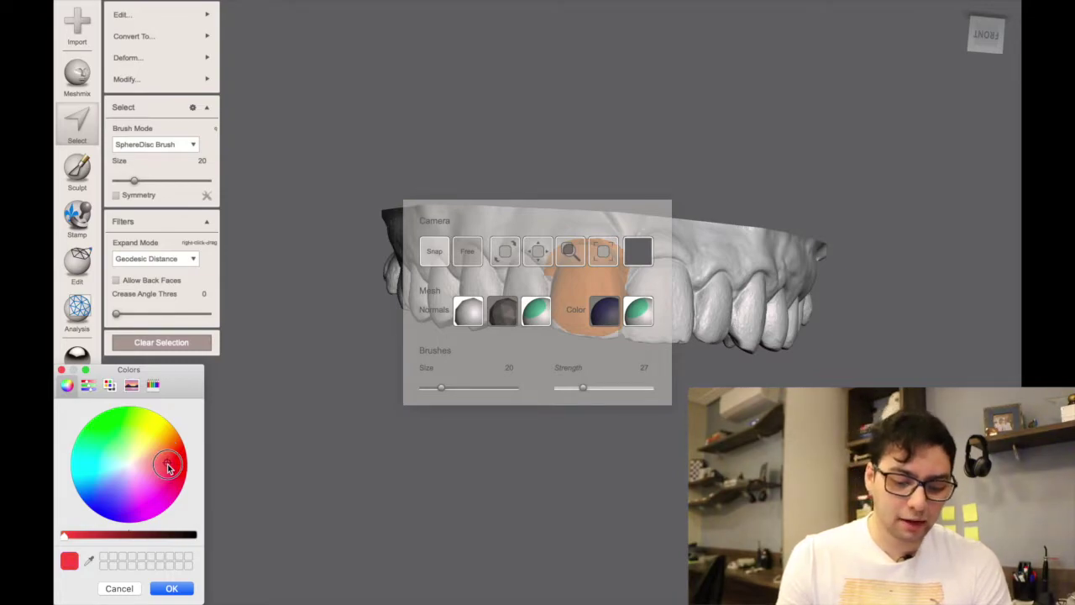
pyautogui.moveTo(168, 468); pyautogui.dragTo(107, 502)
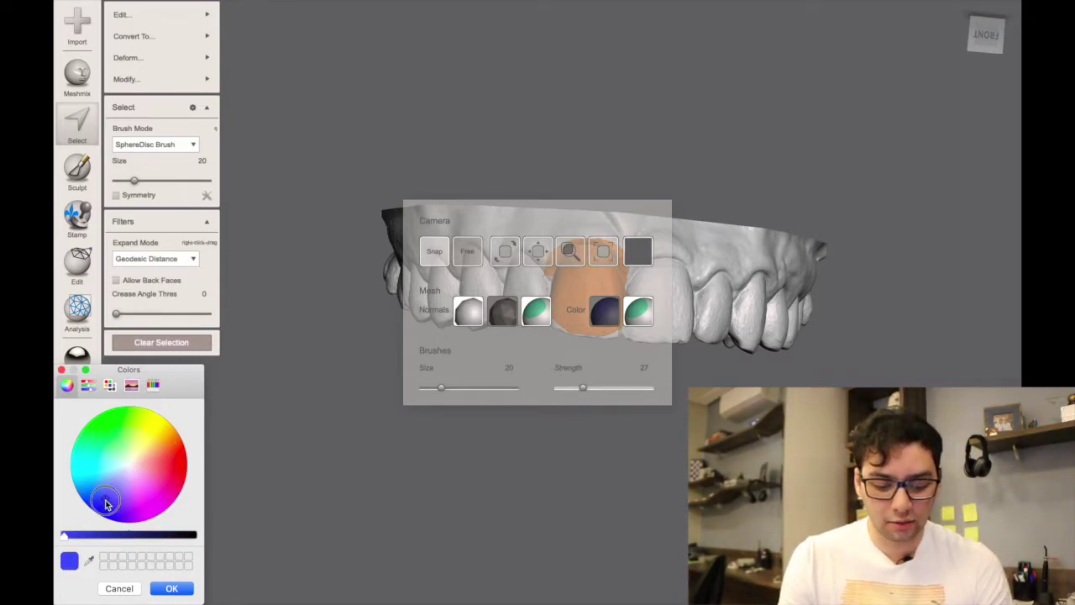
pyautogui.click(172, 590)
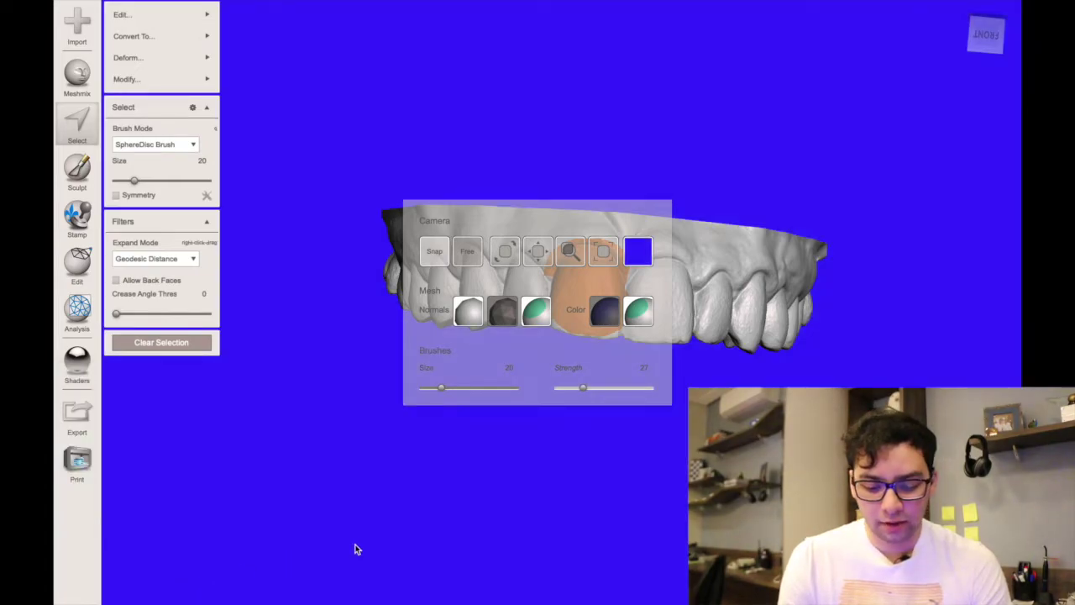
# Step: Orbit the arch, then change the background colour from blue to red
pyautogui.moveTo(756, 360)
pyautogui.mouseDown(button='right')
pyautogui.moveTo(681, 349)
pyautogui.moveTo(843, 358)
pyautogui.moveTo(828, 351)
pyautogui.mouseUp(button='right')
pyautogui.moveTo(652, 303)
pyautogui.mouseDown(button='right')
pyautogui.moveTo(629, 329)
pyautogui.moveTo(637, 374)
pyautogui.mouseUp(button='right')
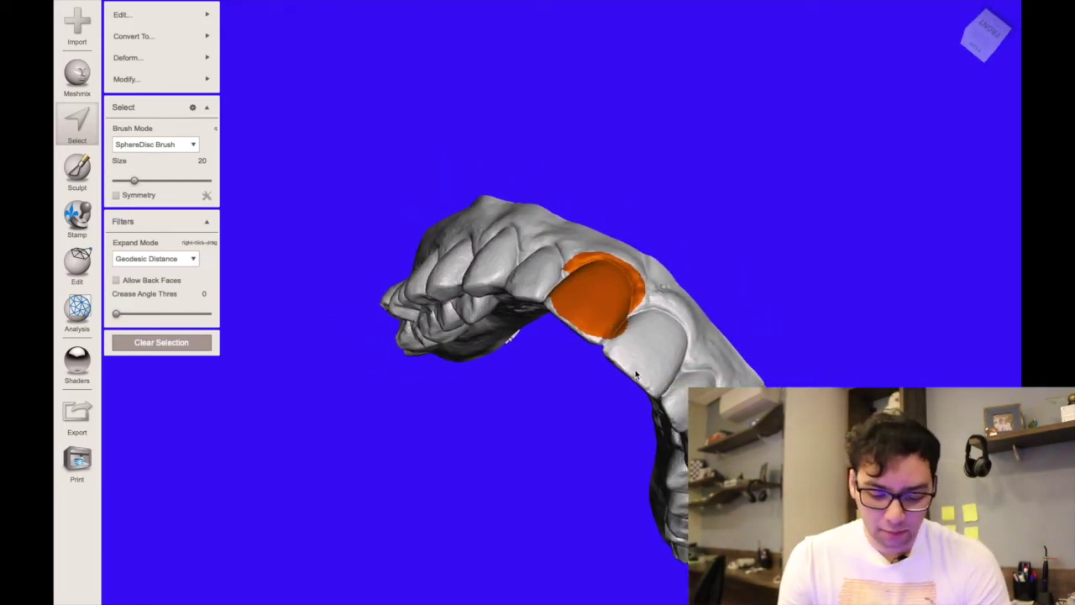
pyautogui.press('space')
pyautogui.click(638, 252)
pyautogui.moveTo(166, 475); pyautogui.dragTo(177, 470)
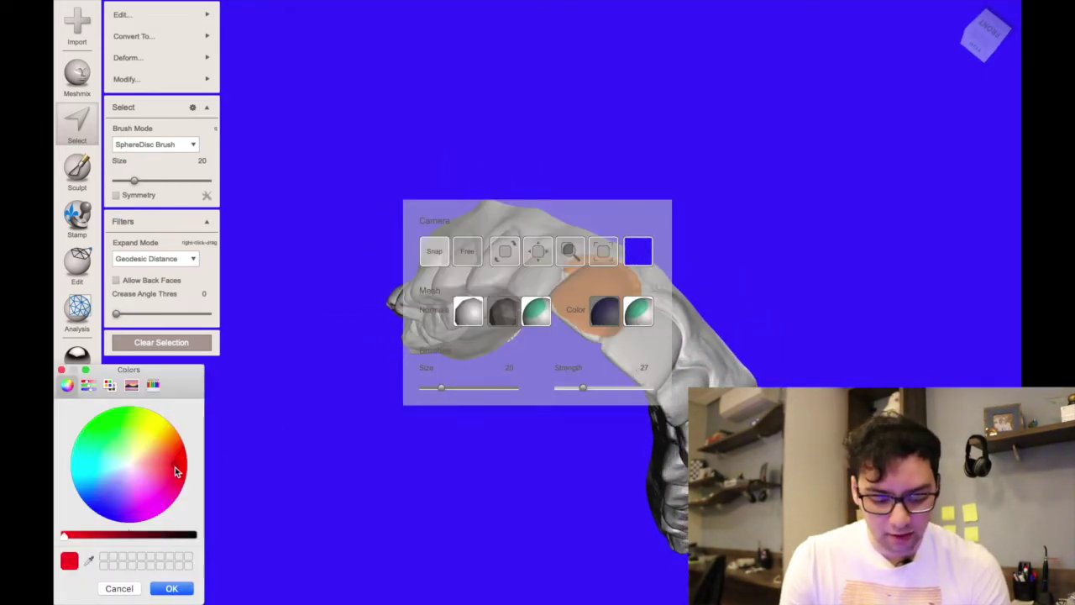
pyautogui.click(172, 589)
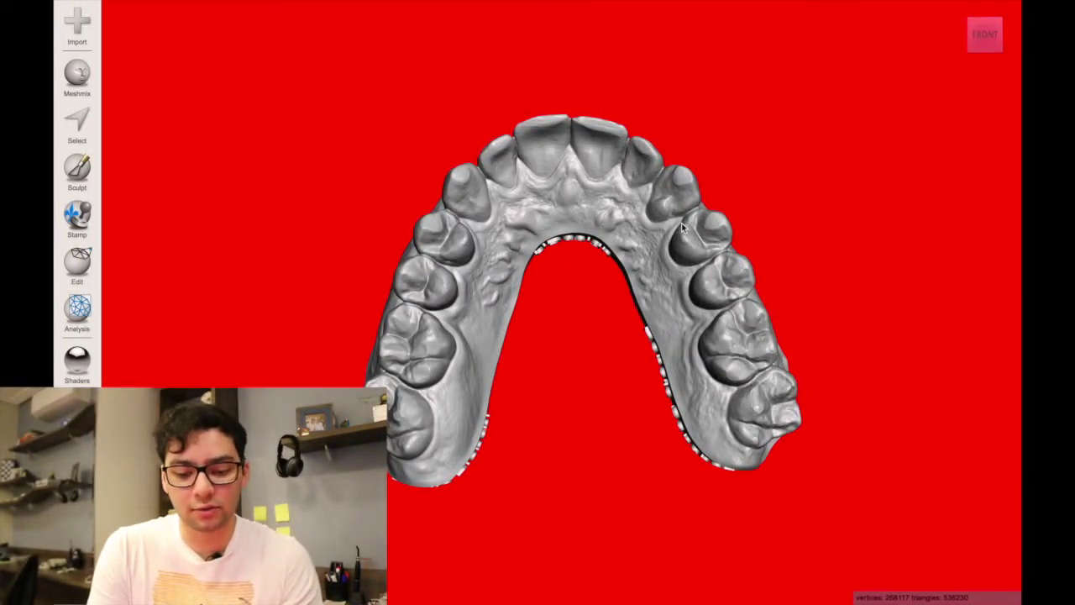
# Step: Orbit and zoom to a close, straight-on front view of the upper incisors
pyautogui.moveTo(578, 129)
pyautogui.mouseDown(button='right')
pyautogui.moveTo(712, 391)
pyautogui.moveTo(706, 261)
pyautogui.moveTo(785, 264)
pyautogui.moveTo(762, 257)
pyautogui.mouseUp(button='right')
pyautogui.scroll(1, 689, 308)
pyautogui.scroll(1, 652, 322)
pyautogui.scroll(2, 637, 271)
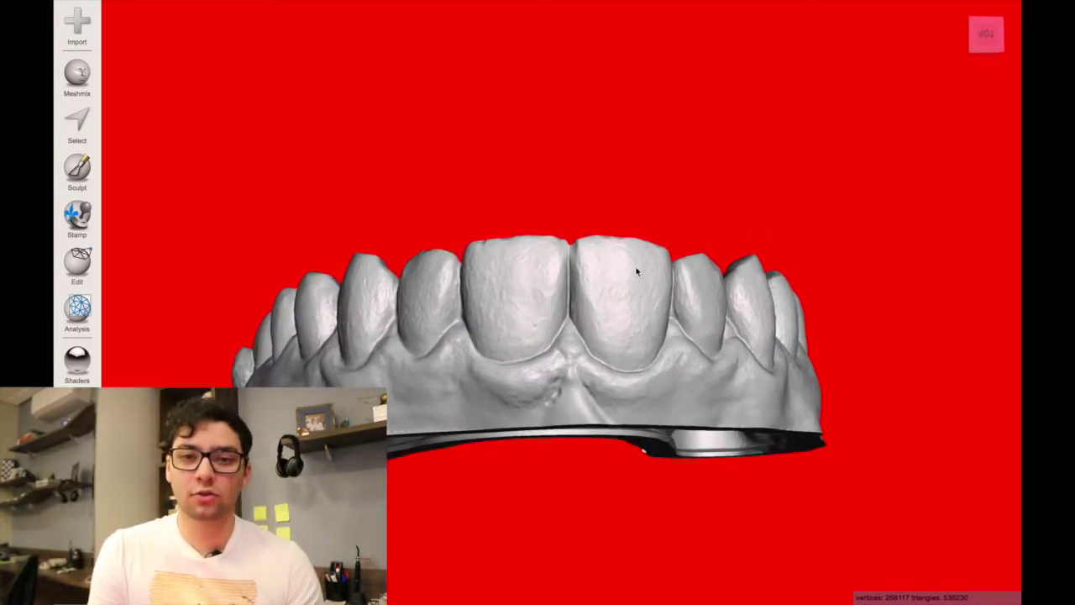
pyautogui.moveTo(636, 271); pyautogui.dragTo(638, 262, button='right')
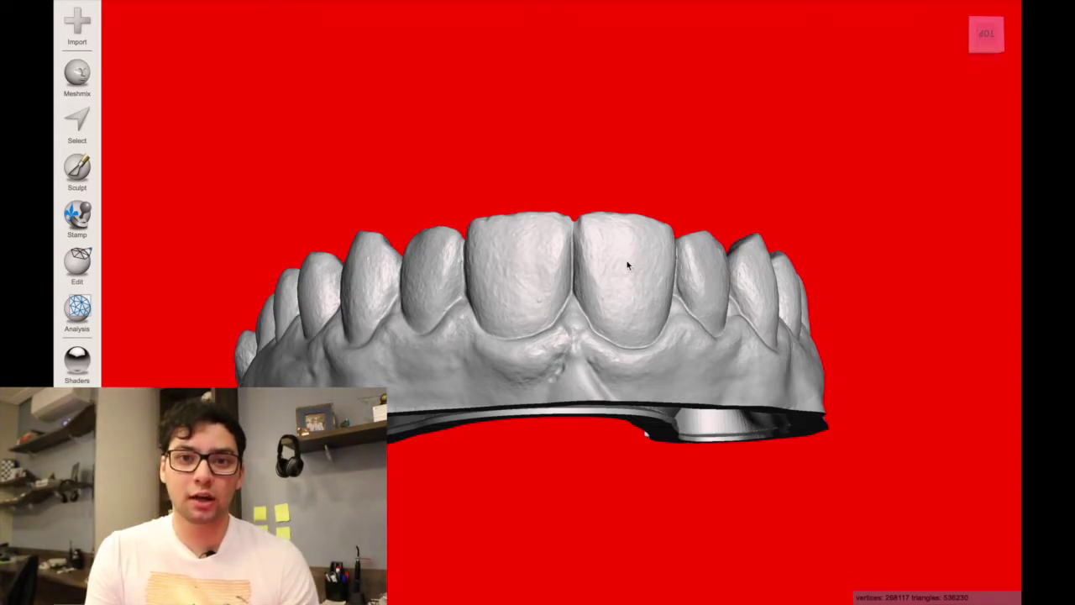
pyautogui.moveTo(620, 263); pyautogui.dragTo(609, 268, button='right')
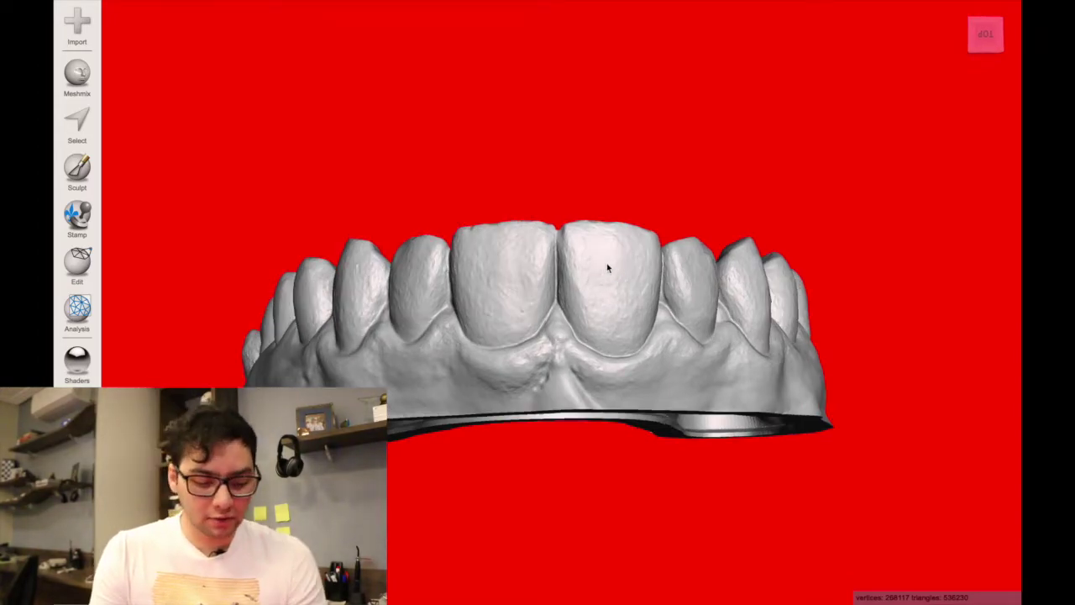
pyautogui.click(95, 365)
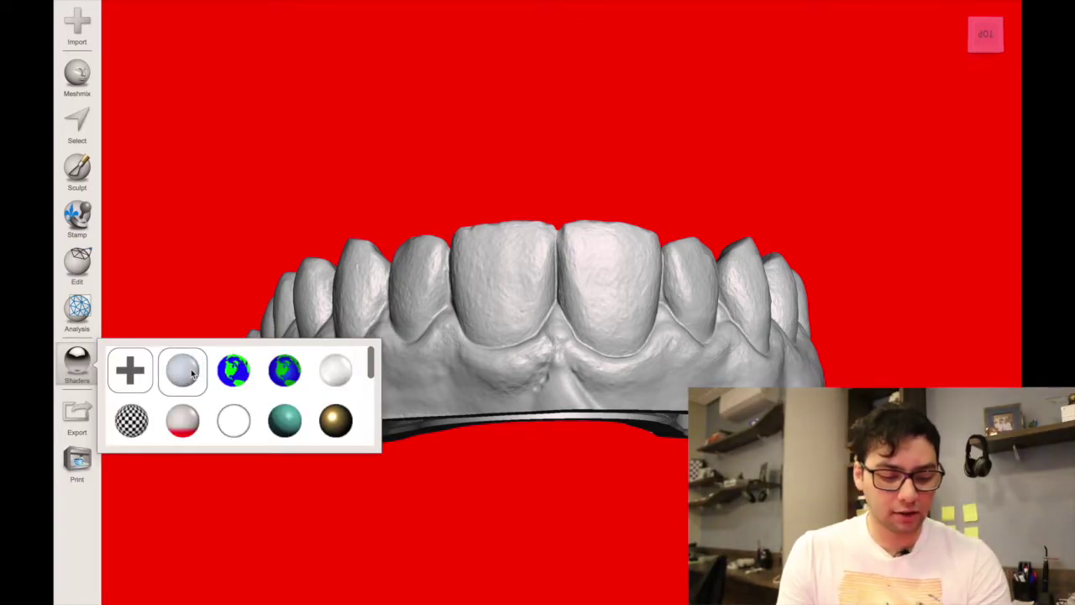
# Step: Drop the gold shader onto the teeth so the dental model turns metallic gold
pyautogui.moveTo(187, 373); pyautogui.dragTo(552, 329)
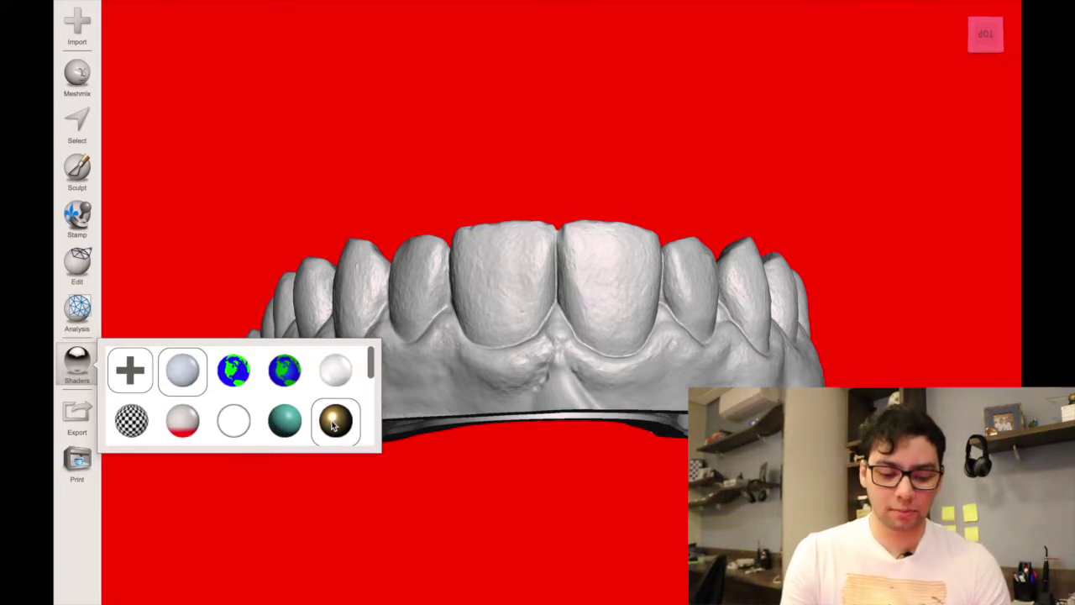
pyautogui.moveTo(335, 424); pyautogui.dragTo(632, 332)
pyautogui.moveTo(626, 331); pyautogui.dragTo(585, 285, button='right')
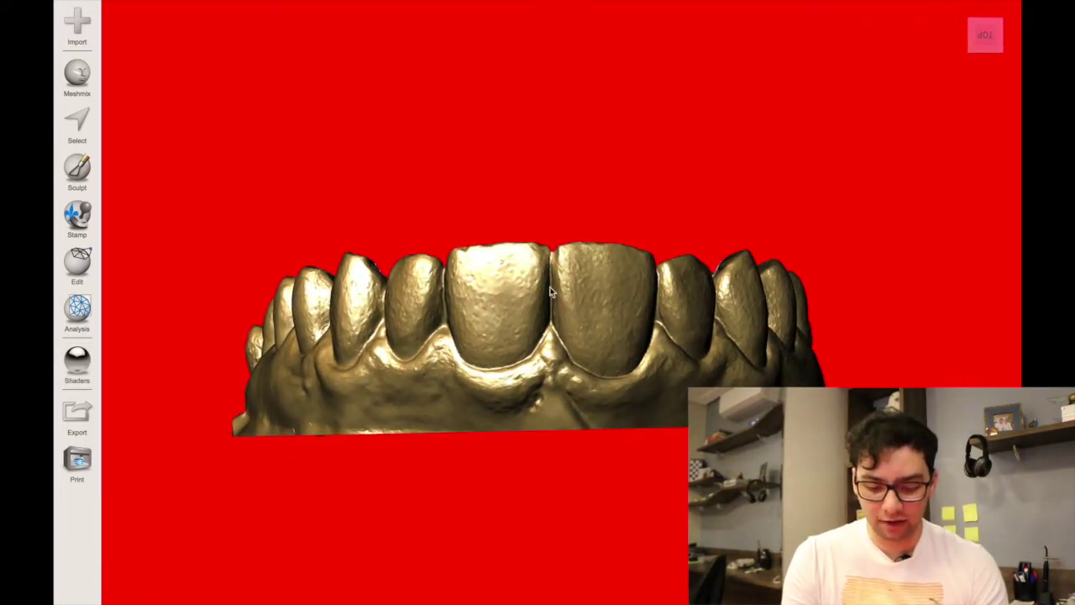
pyautogui.moveTo(576, 360); pyautogui.dragTo(592, 316, button='right')
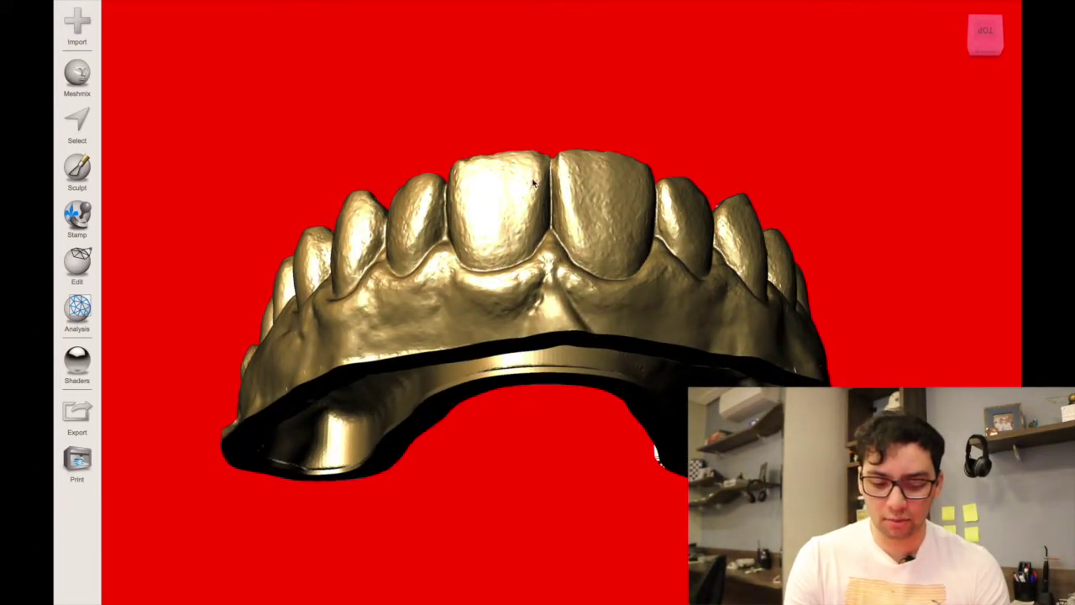
pyautogui.scroll(2, 529, 210)
pyautogui.scroll(2, 511, 203)
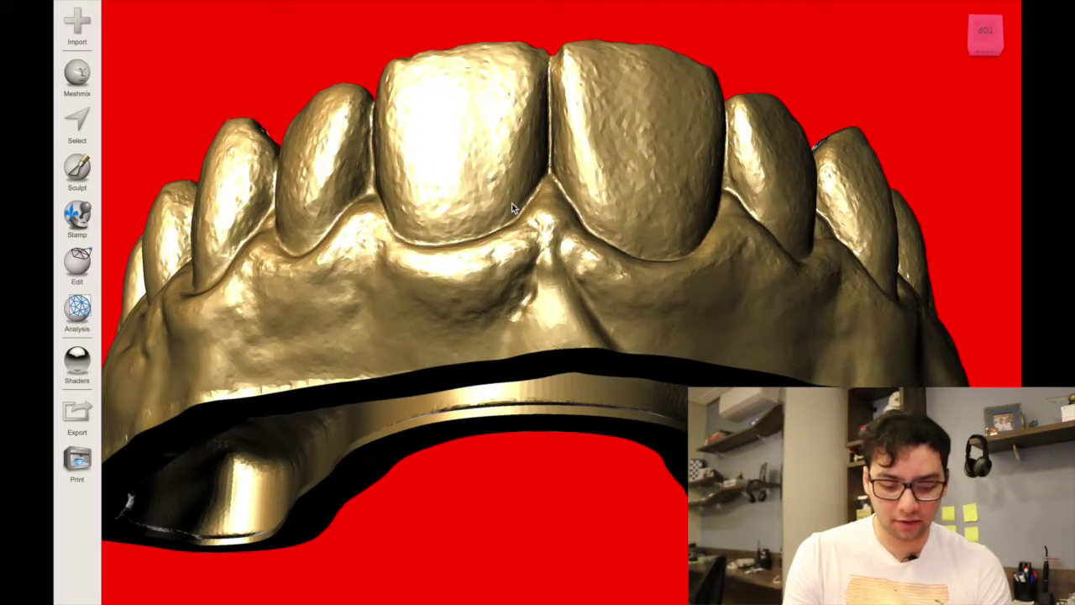
pyautogui.scroll(2, 513, 236)
pyautogui.moveTo(515, 263)
pyautogui.mouseDown(button='right')
pyautogui.moveTo(540, 343)
pyautogui.moveTo(536, 312)
pyautogui.moveTo(415, 319)
pyautogui.mouseUp(button='right')
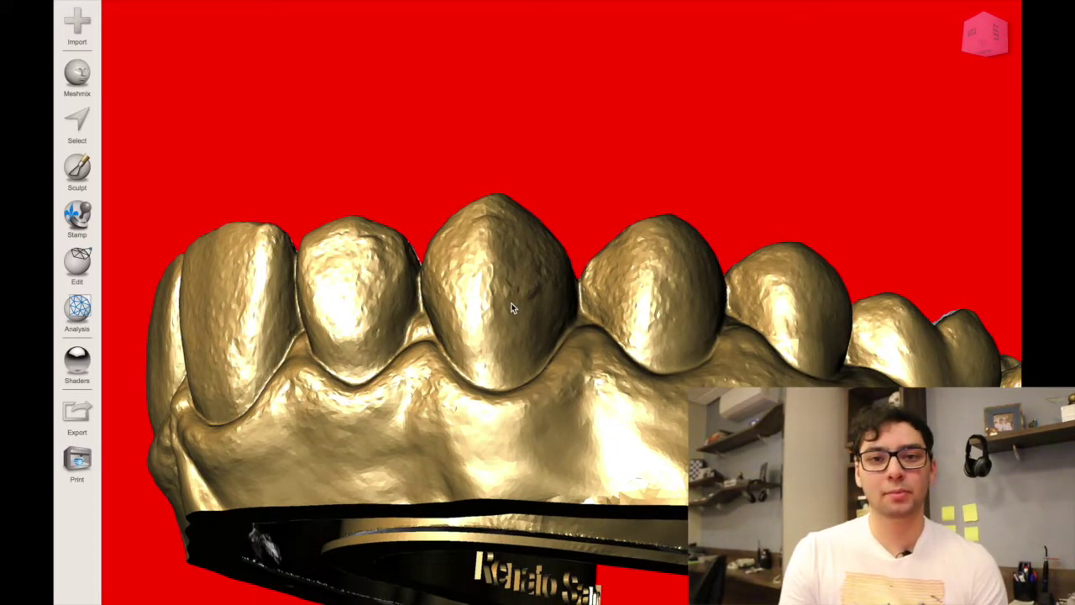
pyautogui.scroll(-3, 511, 302)
pyautogui.moveTo(511, 303)
pyautogui.mouseDown(button='right')
pyautogui.moveTo(429, 362)
pyautogui.moveTo(246, 350)
pyautogui.mouseUp(button='right')
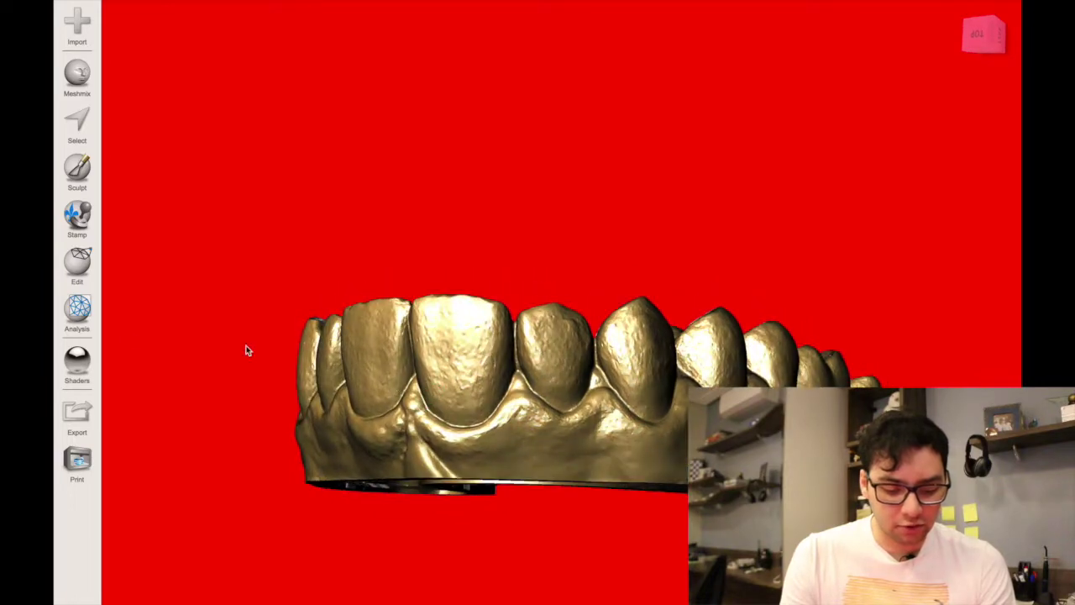
# Step: Apply the red-underside overhang shader, orbit to inspect the flagged areas, and return to the front view
pyautogui.click(79, 380)
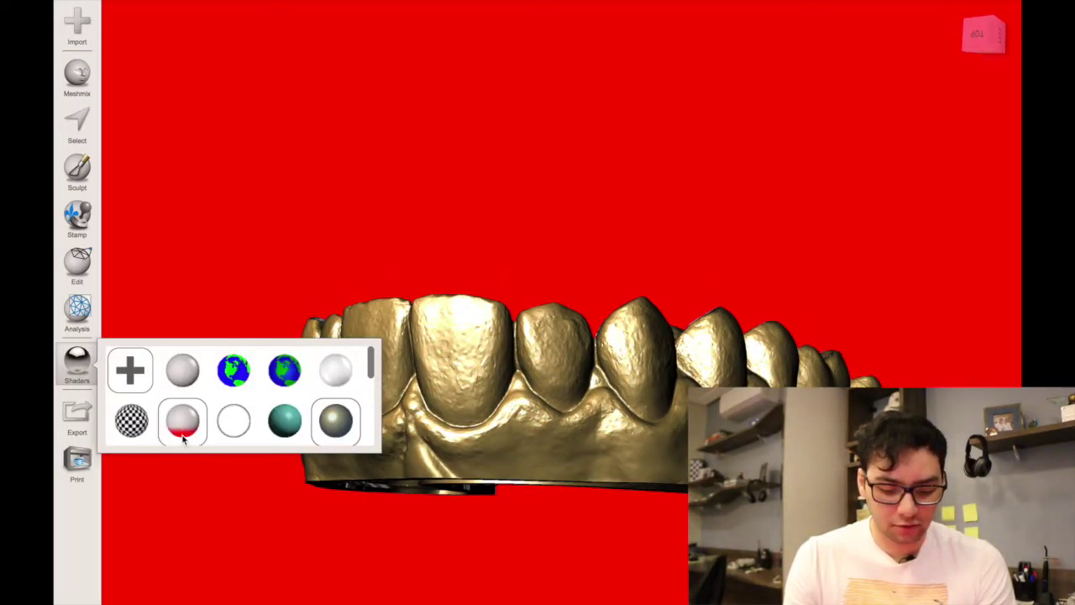
pyautogui.moveTo(183, 439); pyautogui.dragTo(521, 403)
pyautogui.moveTo(626, 397); pyautogui.dragTo(679, 312, button='right')
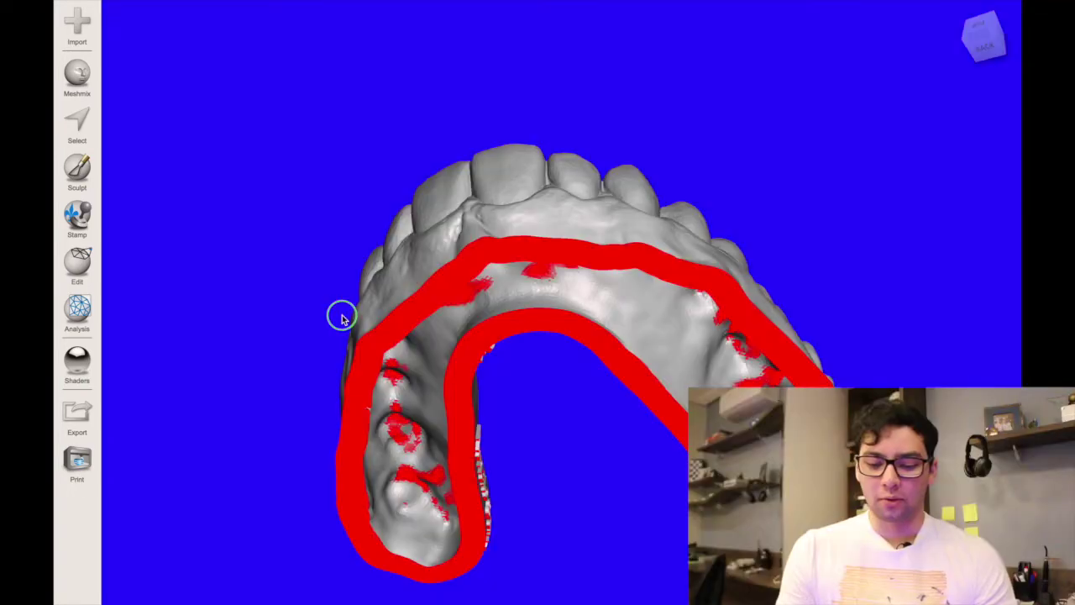
pyautogui.moveTo(342, 317)
pyautogui.mouseDown(button='right')
pyautogui.moveTo(362, 190)
pyautogui.moveTo(370, 249)
pyautogui.mouseUp(button='right')
pyautogui.moveTo(550, 191)
pyautogui.mouseDown(button='right')
pyautogui.moveTo(557, 176)
pyautogui.moveTo(605, 214)
pyautogui.mouseUp(button='right')
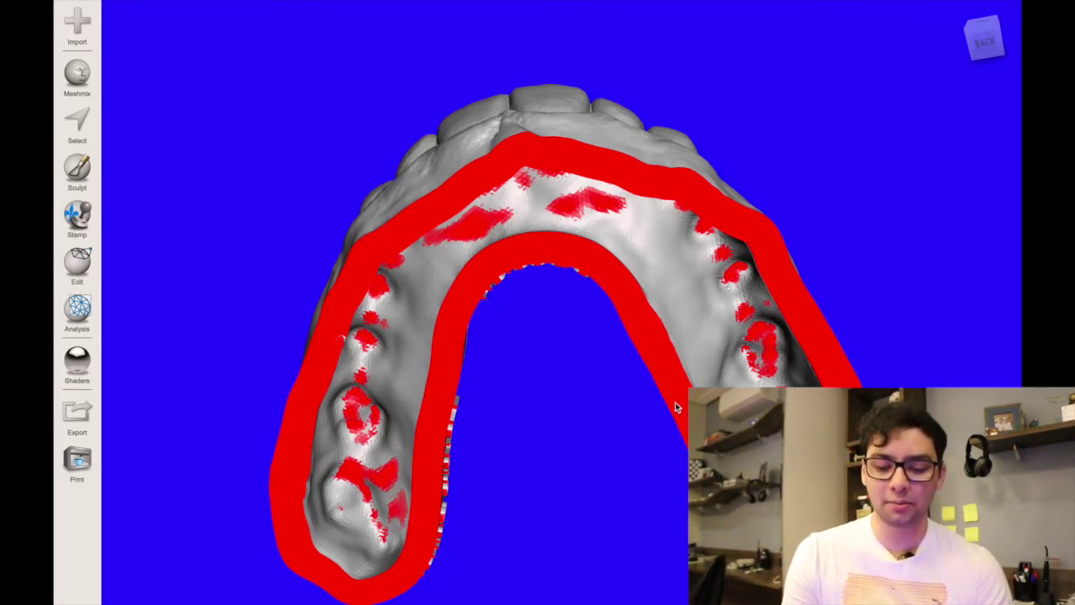
pyautogui.moveTo(619, 331); pyautogui.dragTo(538, 353, button='right')
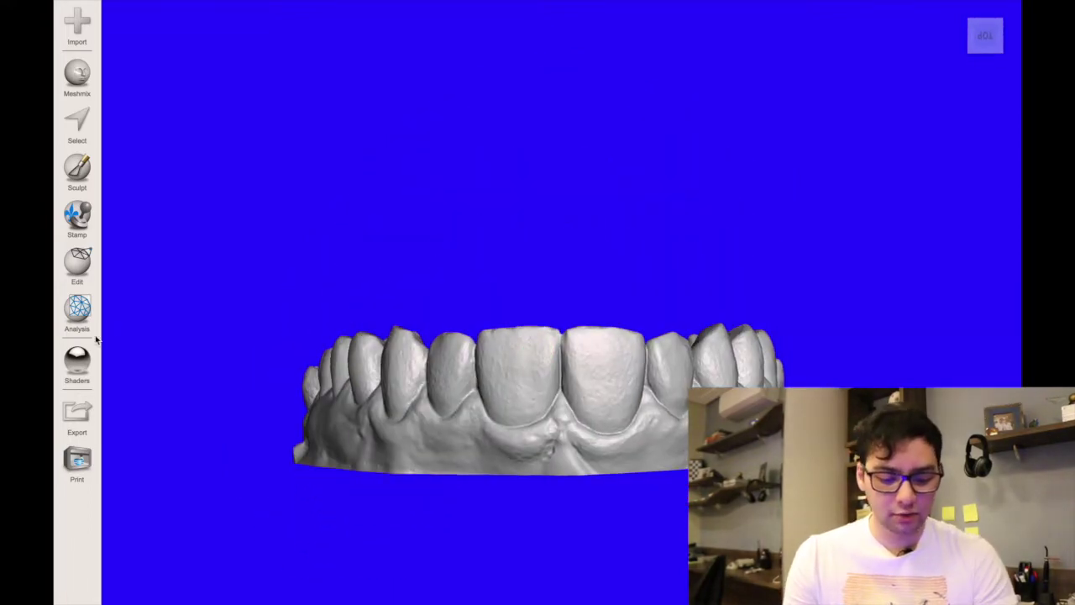
pyautogui.click(76, 379)
pyautogui.moveTo(221, 363); pyautogui.dragTo(516, 424)
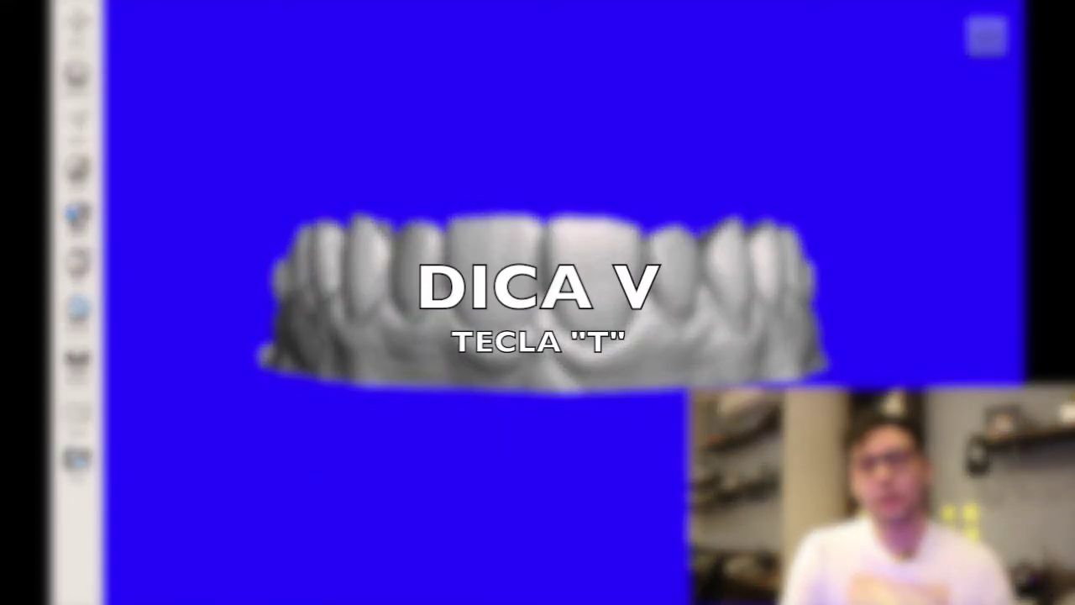
pyautogui.moveTo(620, 308)
pyautogui.mouseDown(button='right')
pyautogui.moveTo(660, 496)
pyautogui.moveTo(583, 223)
pyautogui.moveTo(409, 350)
pyautogui.moveTo(314, 518)
pyautogui.moveTo(287, 595)
pyautogui.moveTo(457, 595)
pyautogui.moveTo(547, 238)
pyautogui.moveTo(601, 241)
pyautogui.moveTo(613, 202)
pyautogui.moveTo(440, 288)
pyautogui.moveTo(400, 381)
pyautogui.moveTo(314, 345)
pyautogui.moveTo(273, 192)
pyautogui.moveTo(672, 377)
pyautogui.moveTo(373, 391)
pyautogui.moveTo(338, 378)
pyautogui.mouseUp(button='right')
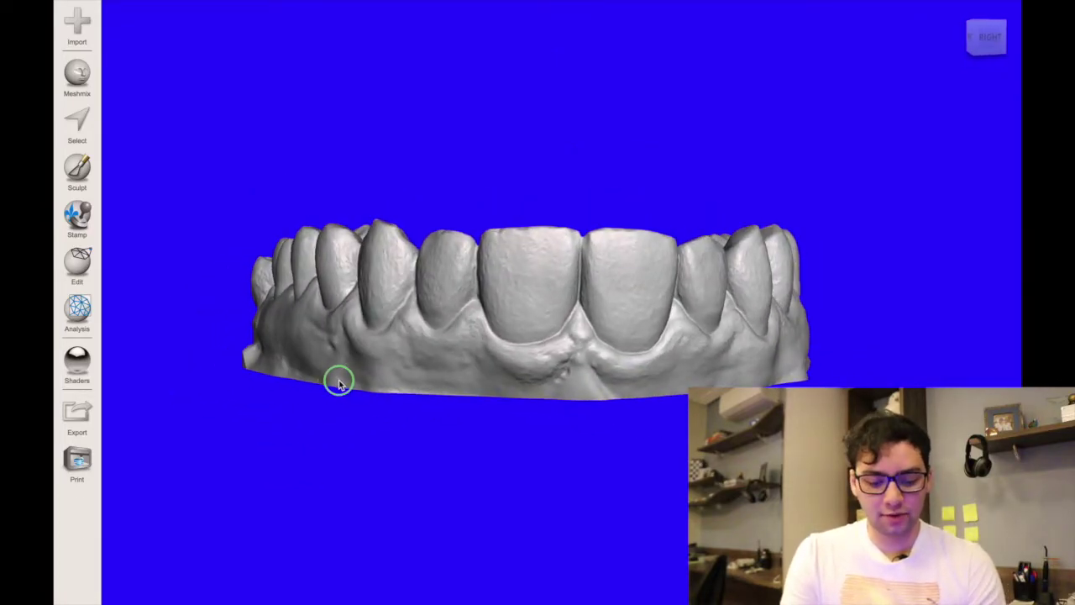
pyautogui.scroll(-3, 471, 354)
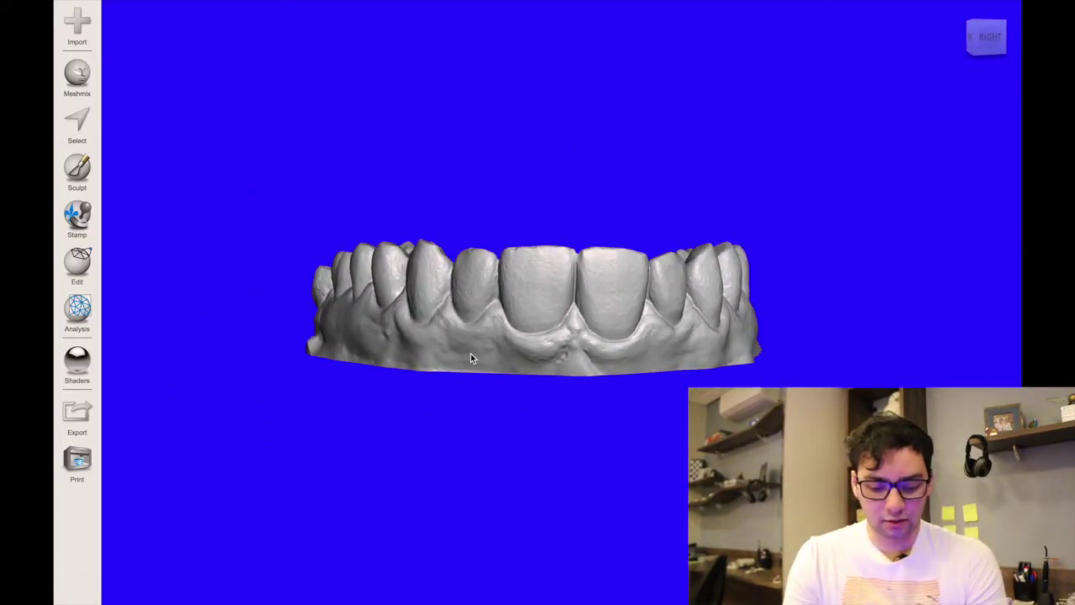
pyautogui.scroll(-2, 470, 353)
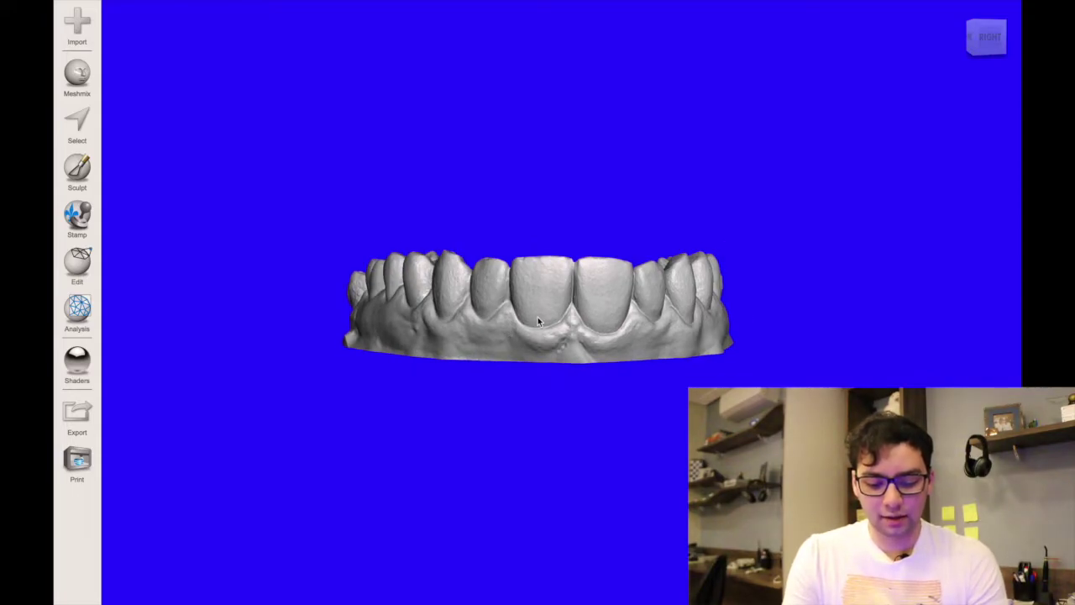
pyautogui.press('t')
# Step: Rotate the arch to about -179° around Z so its front teeth face forward
pyautogui.moveTo(597, 274)
pyautogui.mouseDown()
pyautogui.moveTo(622, 323)
pyautogui.moveTo(553, 310)
pyautogui.mouseUp()
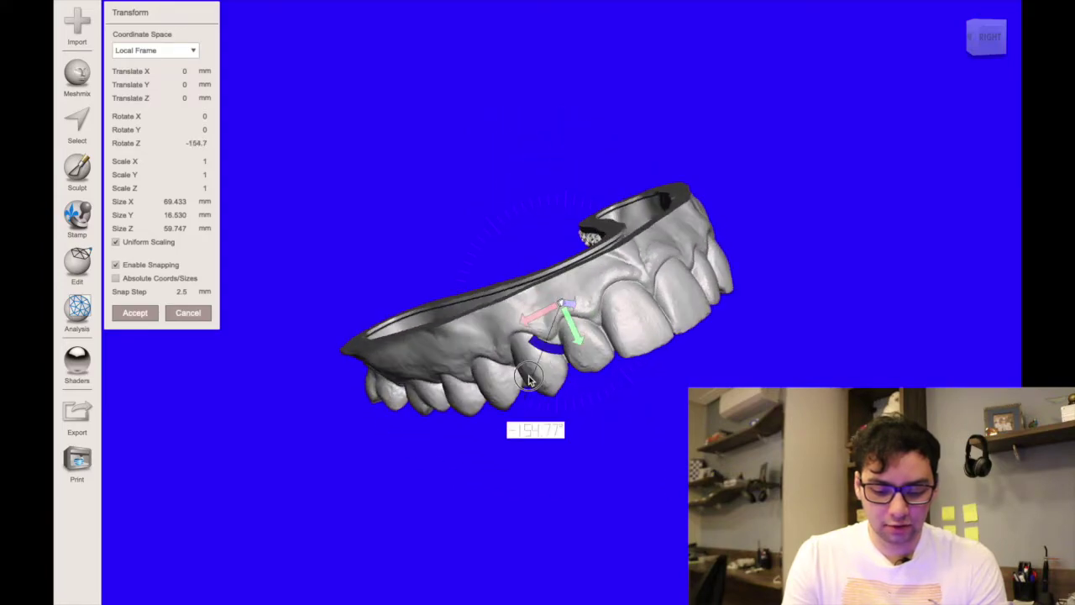
pyautogui.moveTo(553, 311); pyautogui.dragTo(588, 372, button='right')
pyautogui.moveTo(559, 343); pyautogui.dragTo(543, 350)
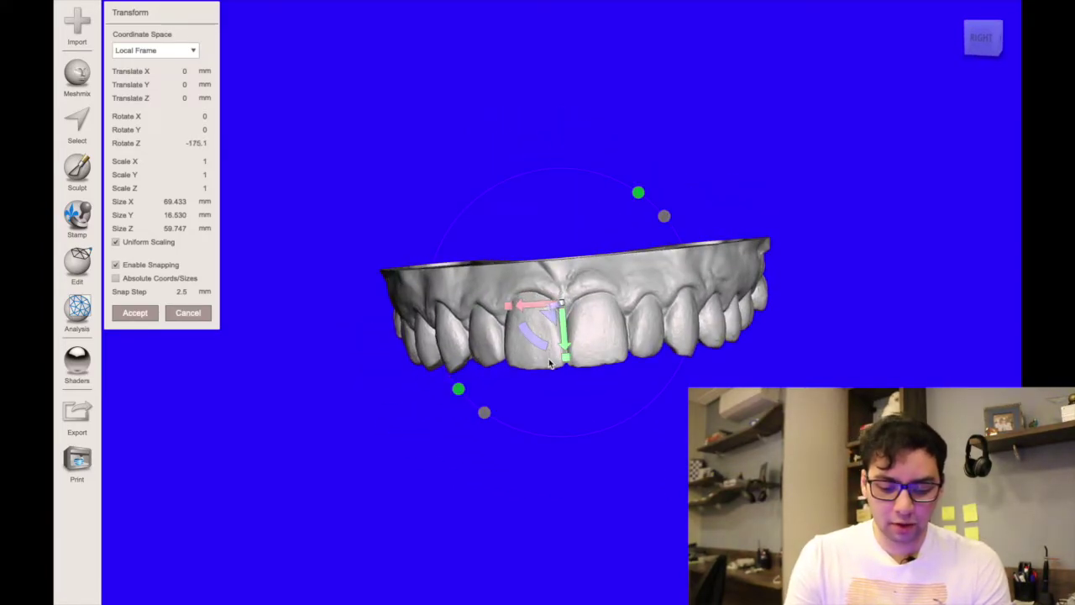
pyautogui.moveTo(543, 352); pyautogui.dragTo(537, 351)
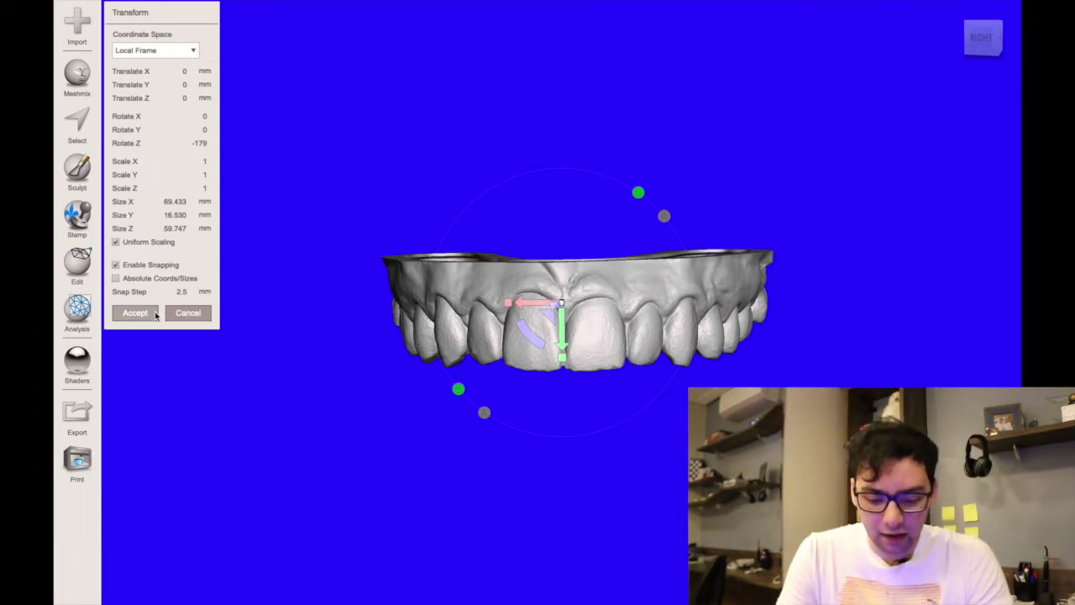
pyautogui.moveTo(531, 342); pyautogui.dragTo(549, 354)
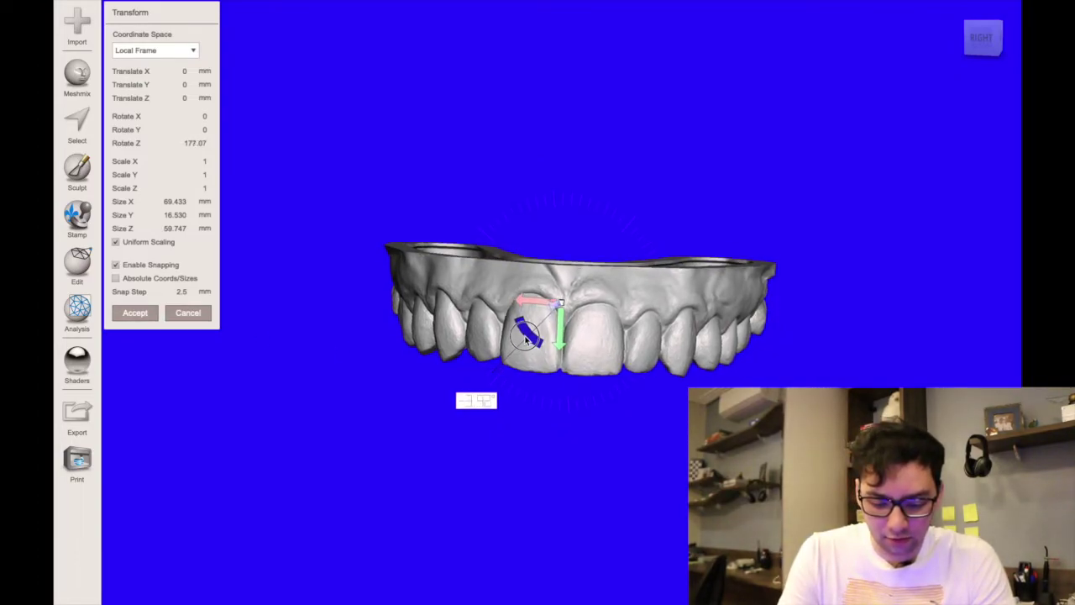
# Step: Tilt the arch about 7.8° around its X axis, checking it from the front
pyautogui.moveTo(549, 353); pyautogui.dragTo(672, 342, button='right')
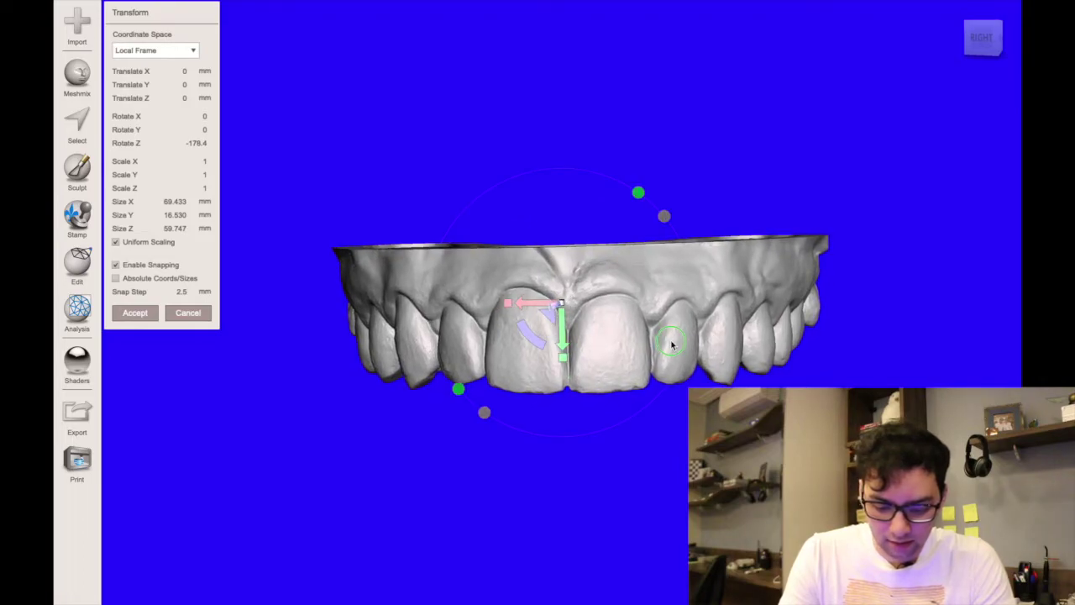
pyautogui.moveTo(562, 317); pyautogui.dragTo(866, 312, button='right')
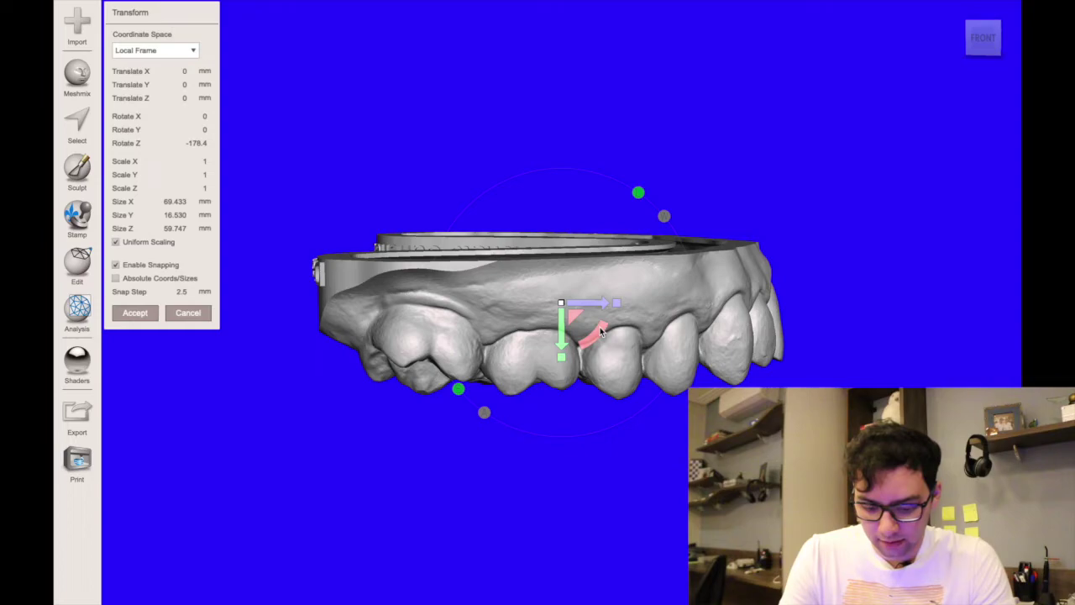
pyautogui.moveTo(600, 332); pyautogui.dragTo(620, 334)
pyautogui.moveTo(620, 335)
pyautogui.mouseDown(button='right')
pyautogui.moveTo(559, 302)
pyautogui.moveTo(570, 297)
pyautogui.mouseUp(button='right')
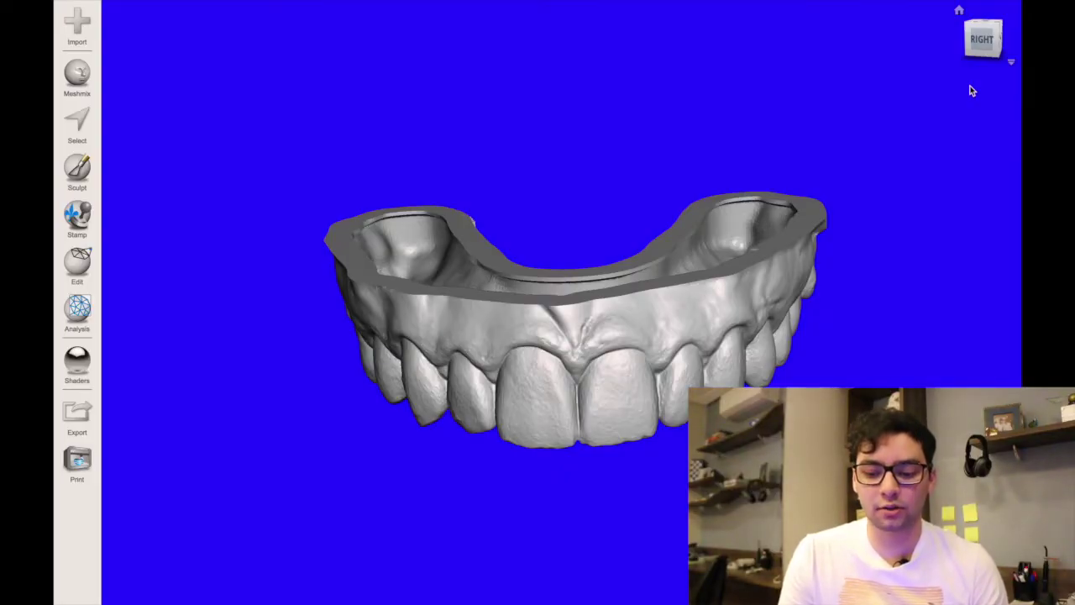
# Step: Keep Perspective projection and view the arch from a slightly lower, frontal angle
pyautogui.click(1013, 64)
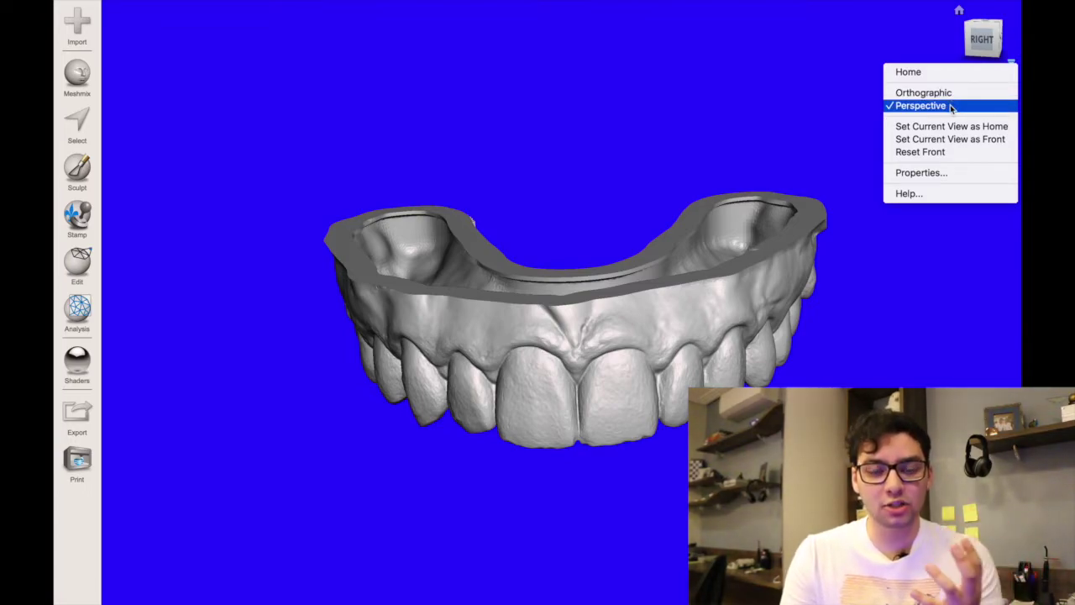
pyautogui.click(952, 105)
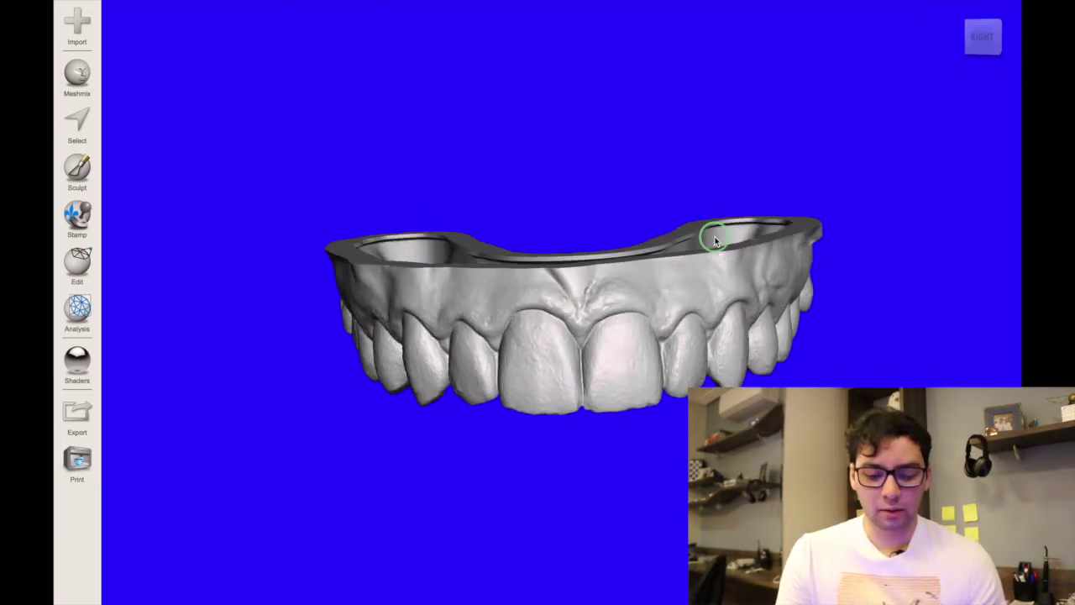
pyautogui.moveTo(712, 243); pyautogui.dragTo(709, 243, button='right')
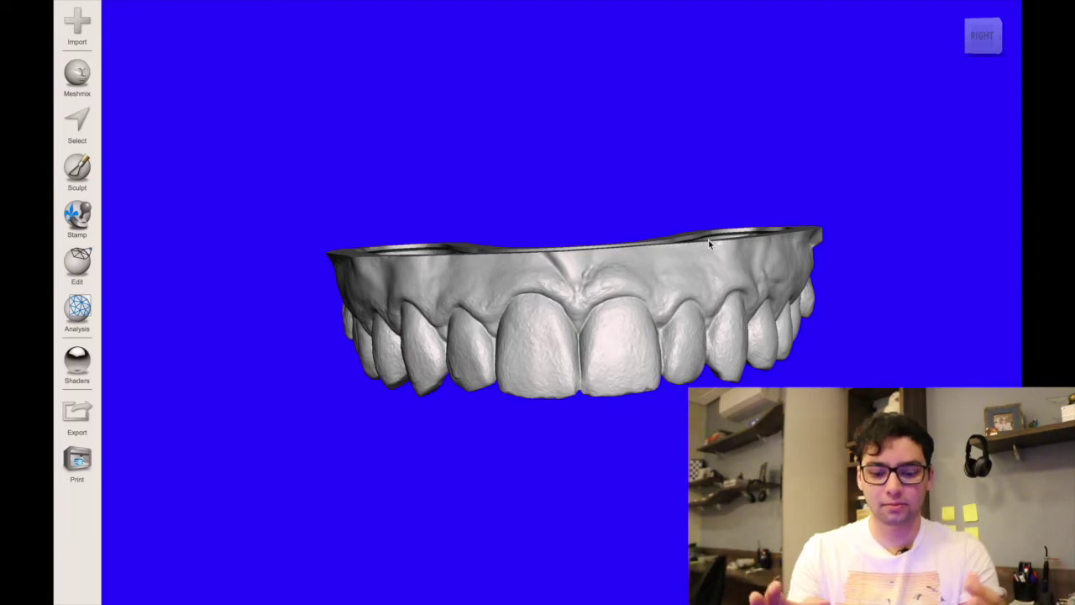
pyautogui.moveTo(983, 37)
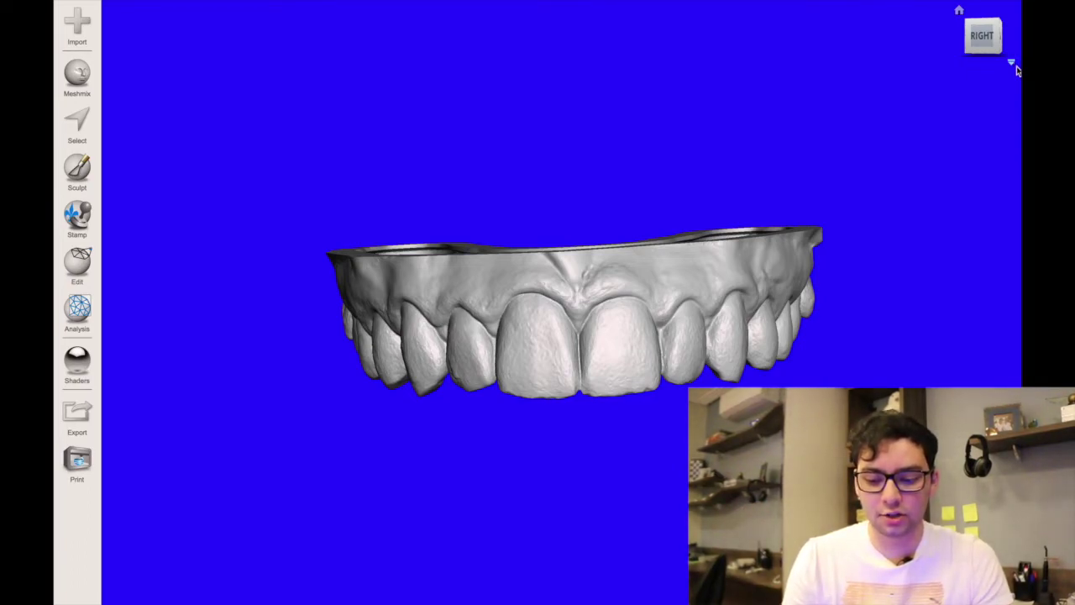
# Step: Switch to Orthographic projection, zoom in, and inspect the arch from side and front angles
pyautogui.click(1013, 63)
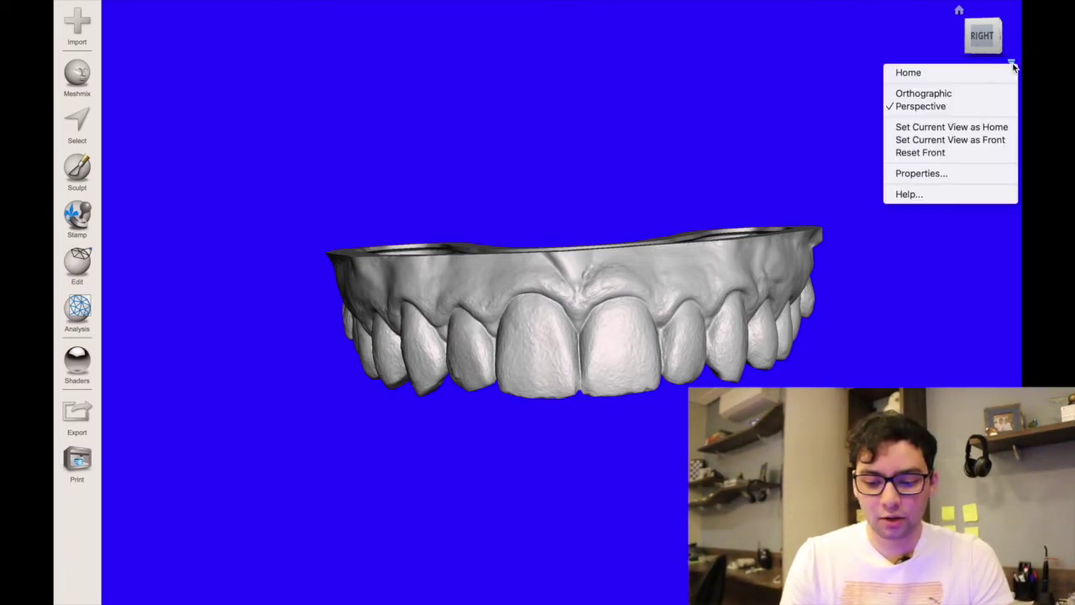
pyautogui.click(973, 95)
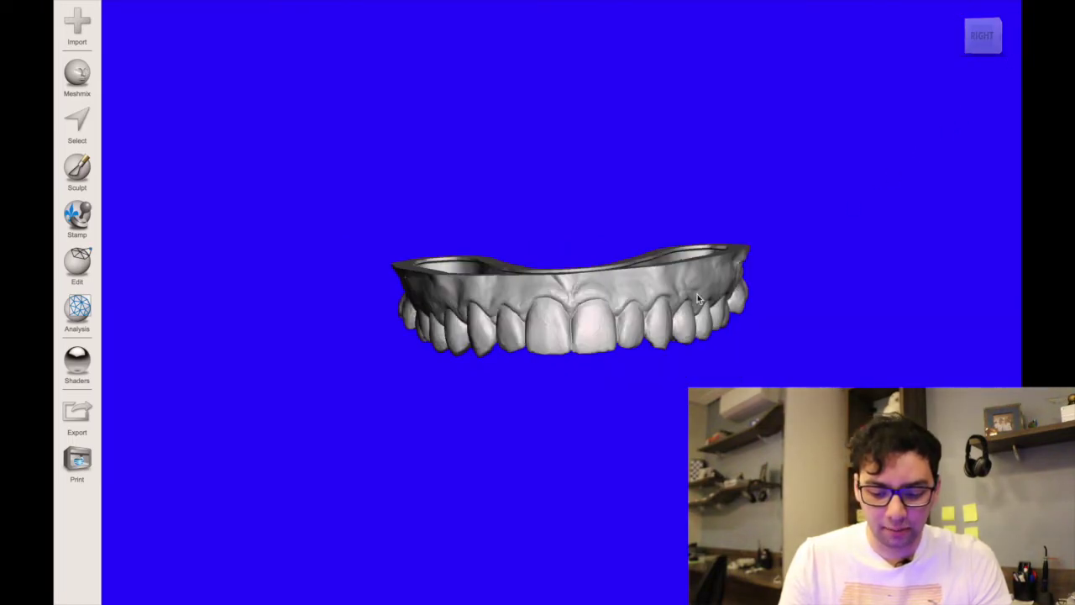
pyautogui.scroll(3, 697, 294)
pyautogui.scroll(2, 681, 299)
pyautogui.scroll(2, 677, 299)
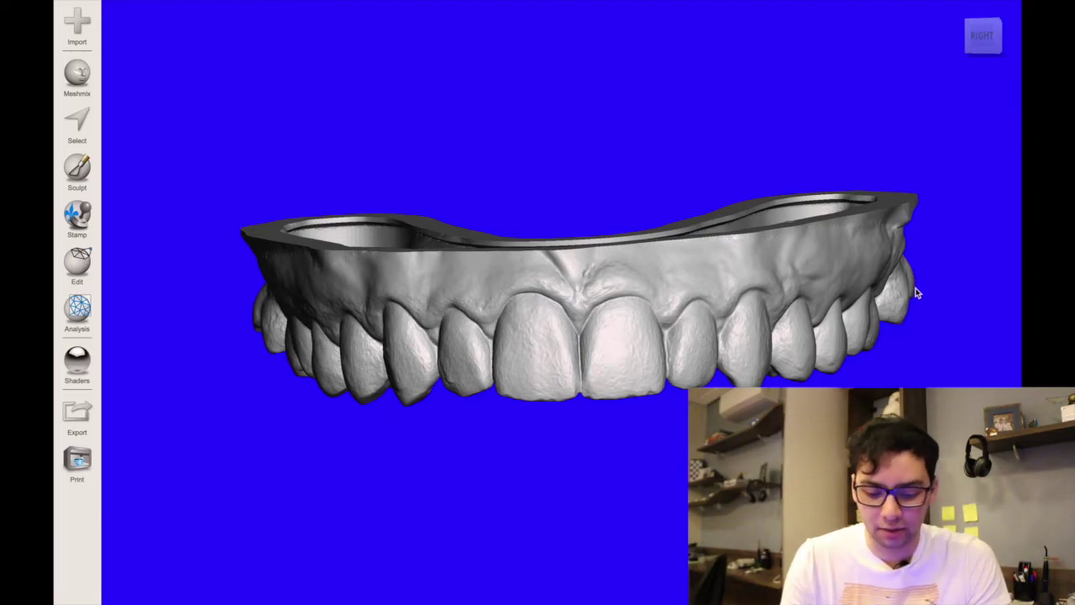
pyautogui.moveTo(741, 338)
pyautogui.mouseDown(button='right')
pyautogui.moveTo(842, 315)
pyautogui.moveTo(896, 324)
pyautogui.mouseUp(button='right')
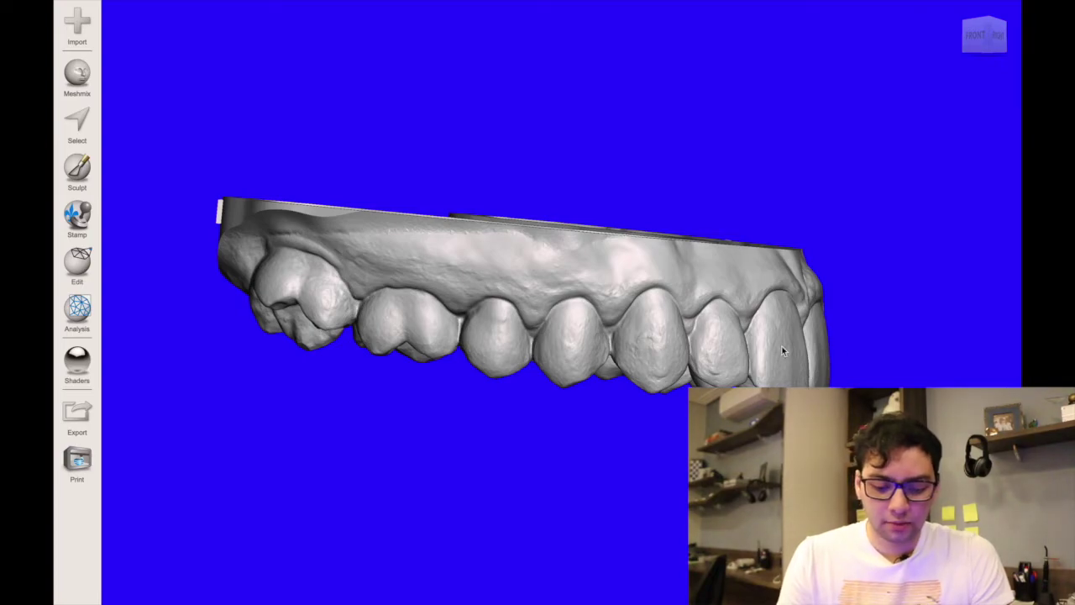
pyautogui.moveTo(763, 357)
pyautogui.mouseDown(button='right')
pyautogui.moveTo(612, 347)
pyautogui.moveTo(600, 360)
pyautogui.mouseUp(button='right')
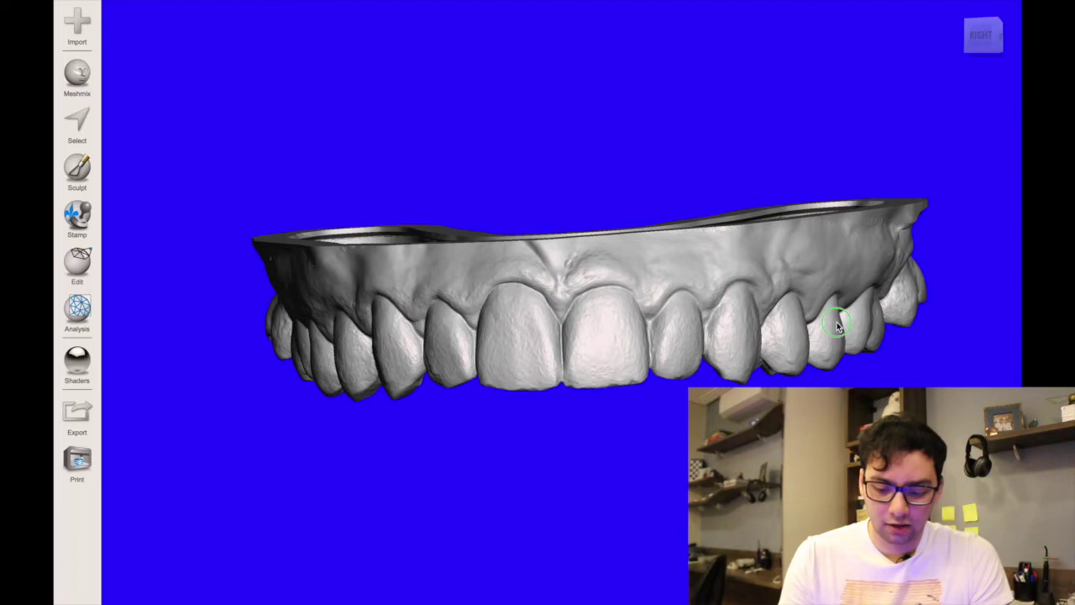
pyautogui.moveTo(827, 326); pyautogui.dragTo(846, 330, button='right')
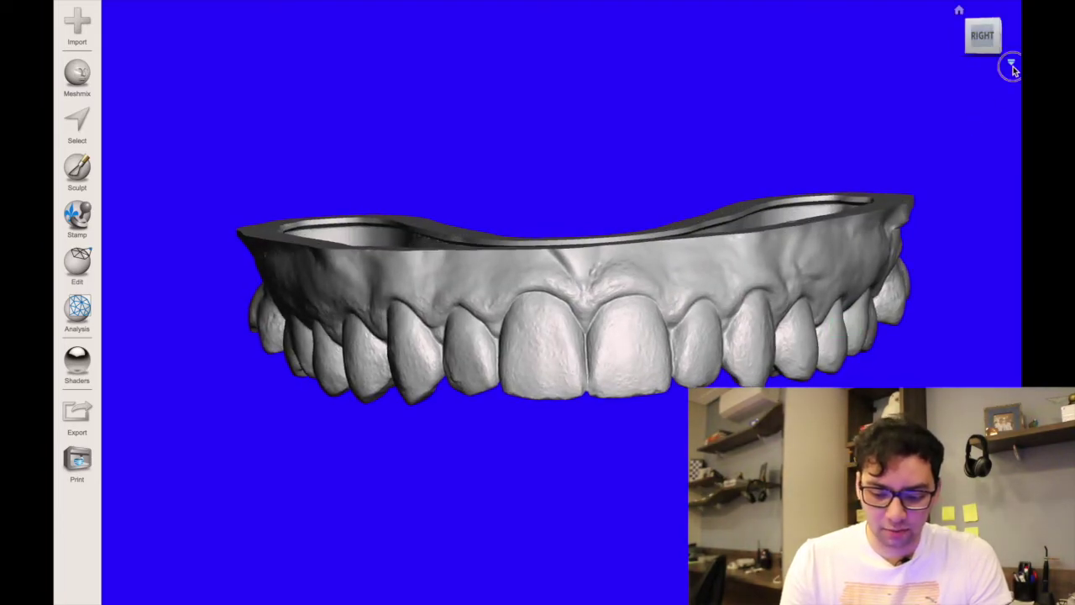
# Step: Compare Perspective and Orthographic twice, ending on Orthographic with a front view of the teeth
pyautogui.click(1011, 65)
pyautogui.click(979, 109)
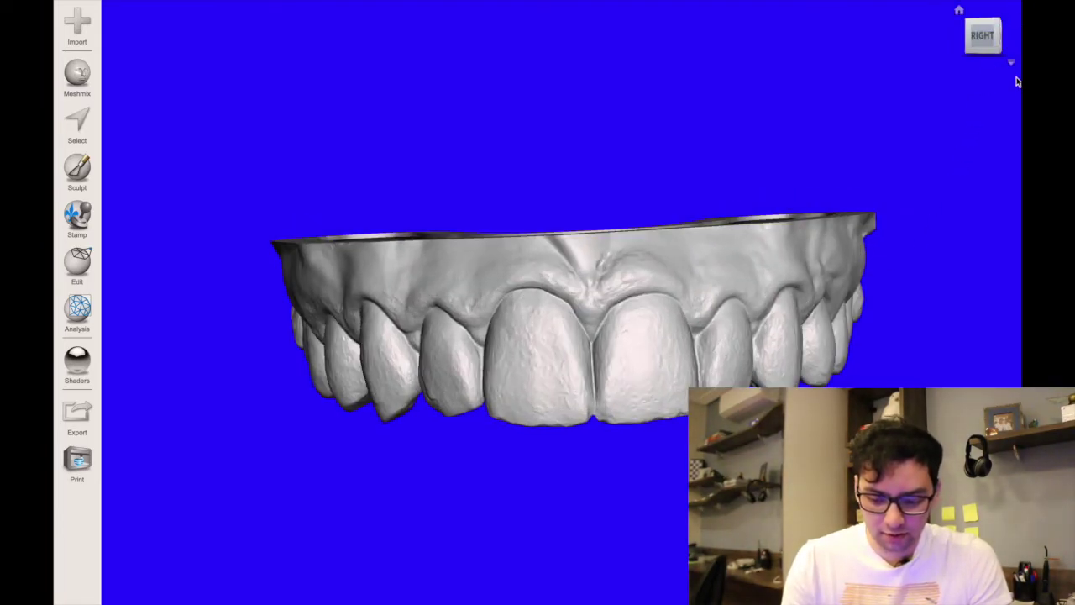
pyautogui.click(1013, 64)
pyautogui.click(1008, 89)
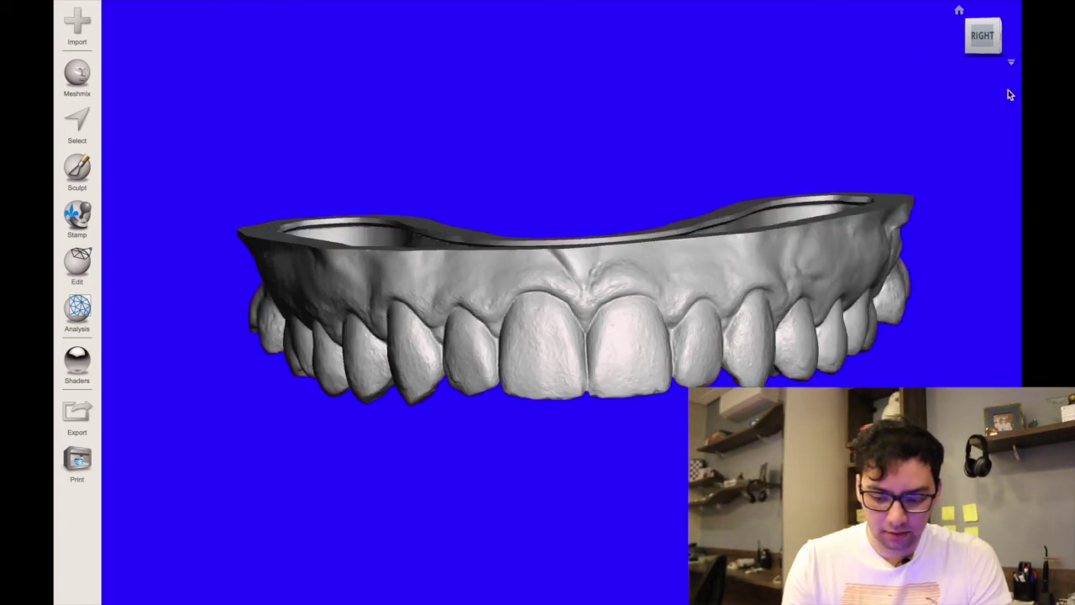
pyautogui.click(1014, 65)
pyautogui.click(1010, 102)
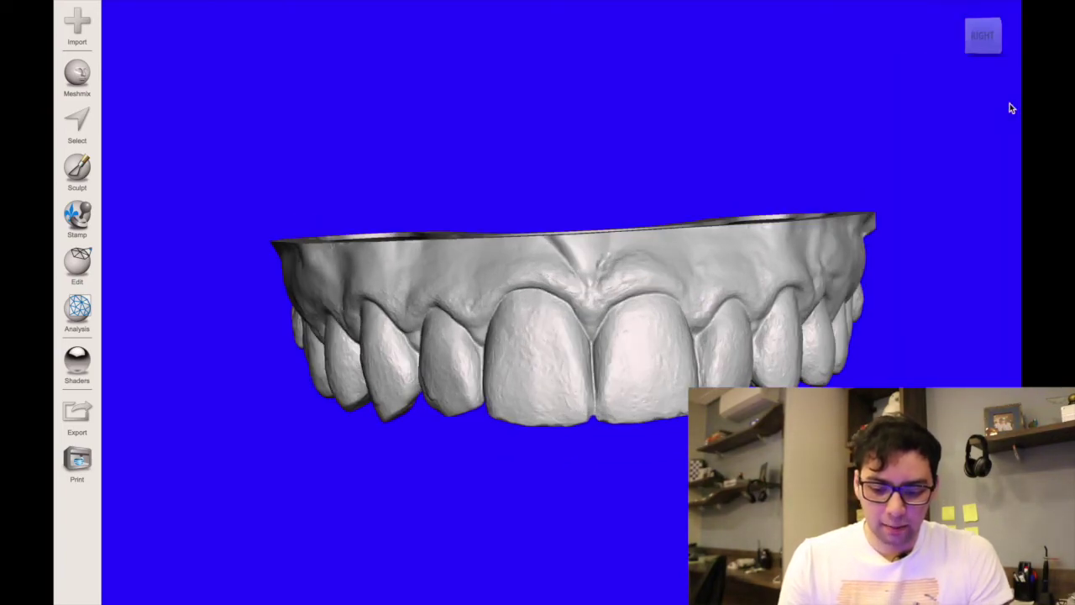
pyautogui.click(1010, 63)
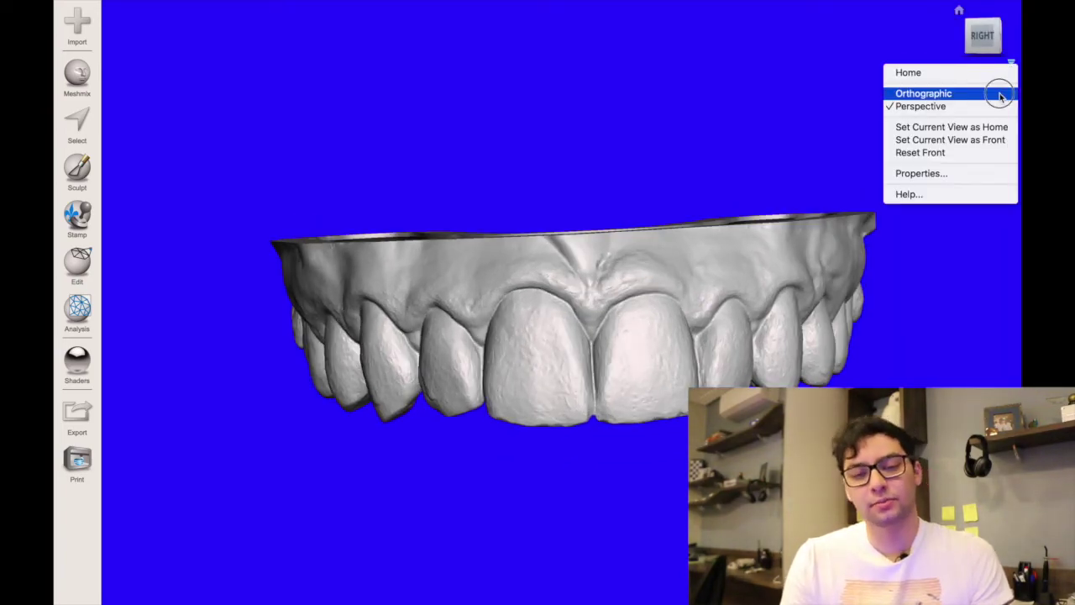
pyautogui.click(997, 91)
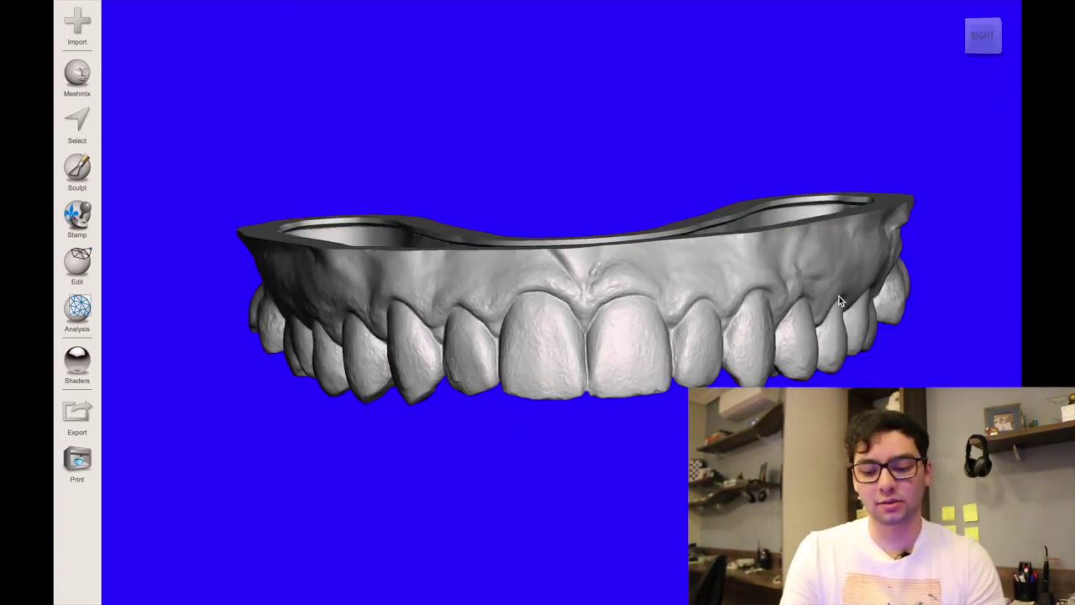
pyautogui.moveTo(544, 314)
pyautogui.mouseDown(button='right')
pyautogui.moveTo(661, 357)
pyautogui.moveTo(529, 300)
pyautogui.moveTo(891, 274)
pyautogui.moveTo(790, 290)
pyautogui.mouseUp(button='right')
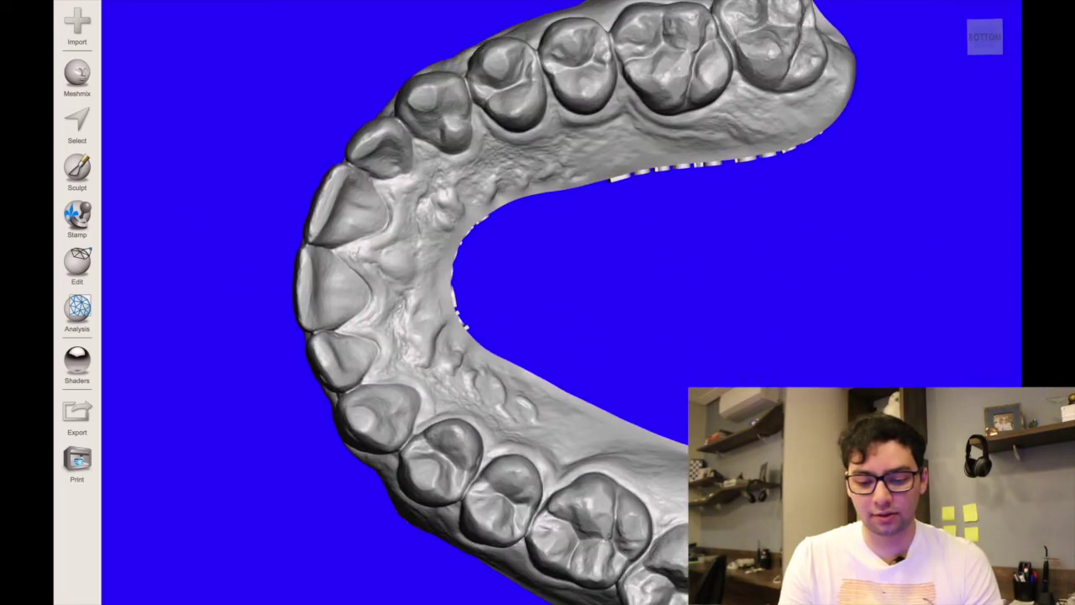
pyautogui.moveTo(716, 297)
pyautogui.mouseDown(button='right')
pyautogui.moveTo(723, 210)
pyautogui.moveTo(722, 236)
pyautogui.moveTo(722, 220)
pyautogui.mouseUp(button='right')
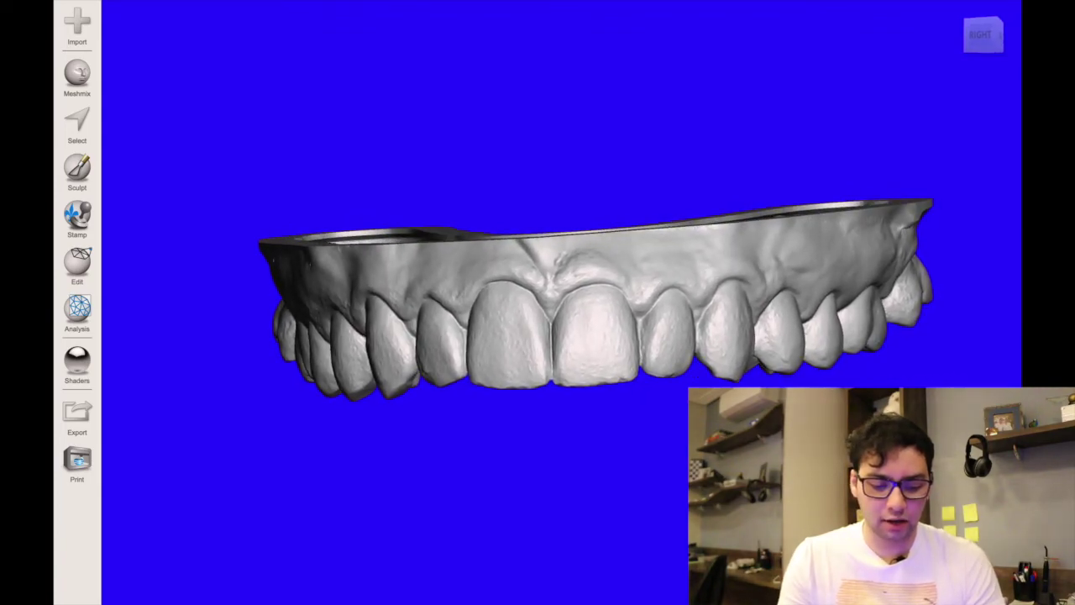
# Step: With the Select tool, lasso across the tooth crowns along the whole arch and back beneath it
pyautogui.click(93, 128)
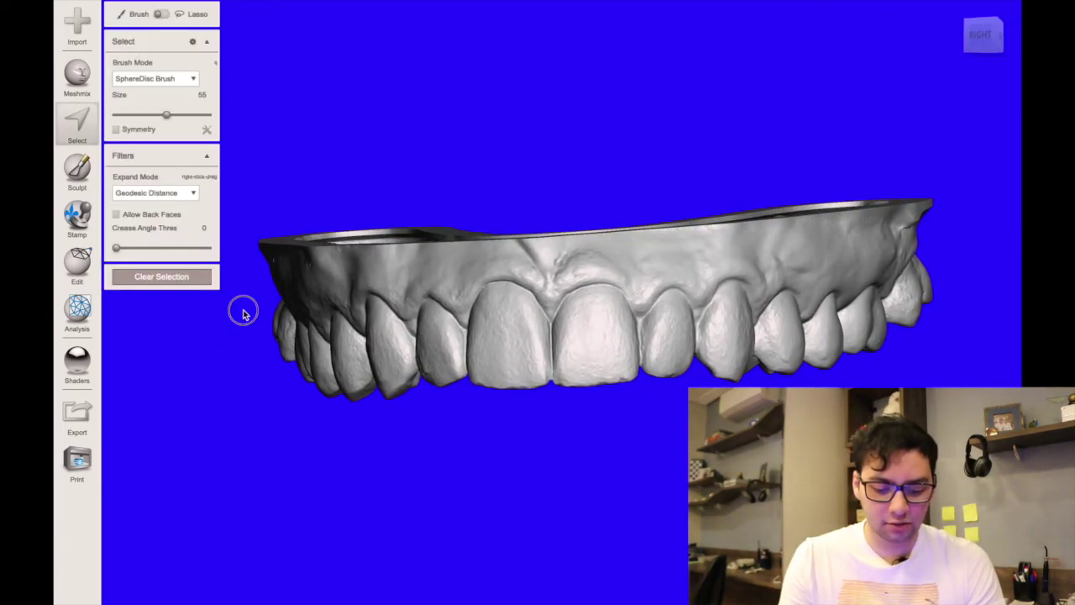
pyautogui.moveTo(277, 326)
pyautogui.mouseDown()
pyautogui.moveTo(337, 375)
pyautogui.moveTo(391, 378)
pyautogui.mouseUp()
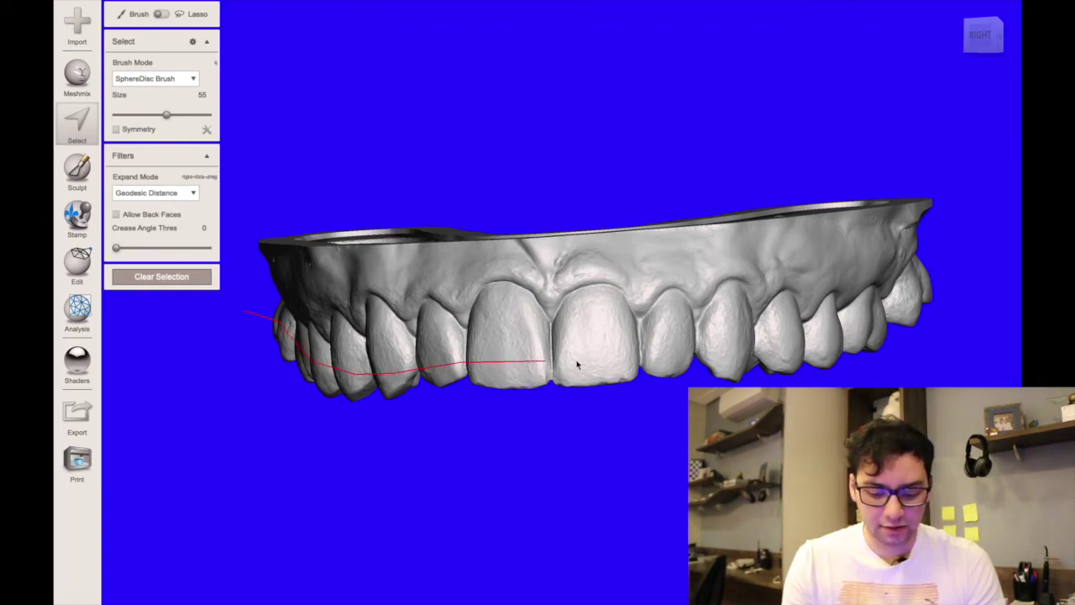
pyautogui.moveTo(578, 364); pyautogui.dragTo(641, 357)
pyautogui.moveTo(810, 344)
pyautogui.mouseDown()
pyautogui.moveTo(849, 337)
pyautogui.moveTo(916, 294)
pyautogui.moveTo(936, 260)
pyautogui.moveTo(945, 404)
pyautogui.mouseUp()
pyautogui.moveTo(944, 488)
pyautogui.mouseDown()
pyautogui.moveTo(379, 463)
pyautogui.moveTo(233, 392)
pyautogui.moveTo(241, 313)
pyautogui.mouseUp()
# Step: Close the lasso loop to select the enclosed biting edges of the teeth
pyautogui.moveTo(479, 312); pyautogui.dragTo(484, 168, button='right')
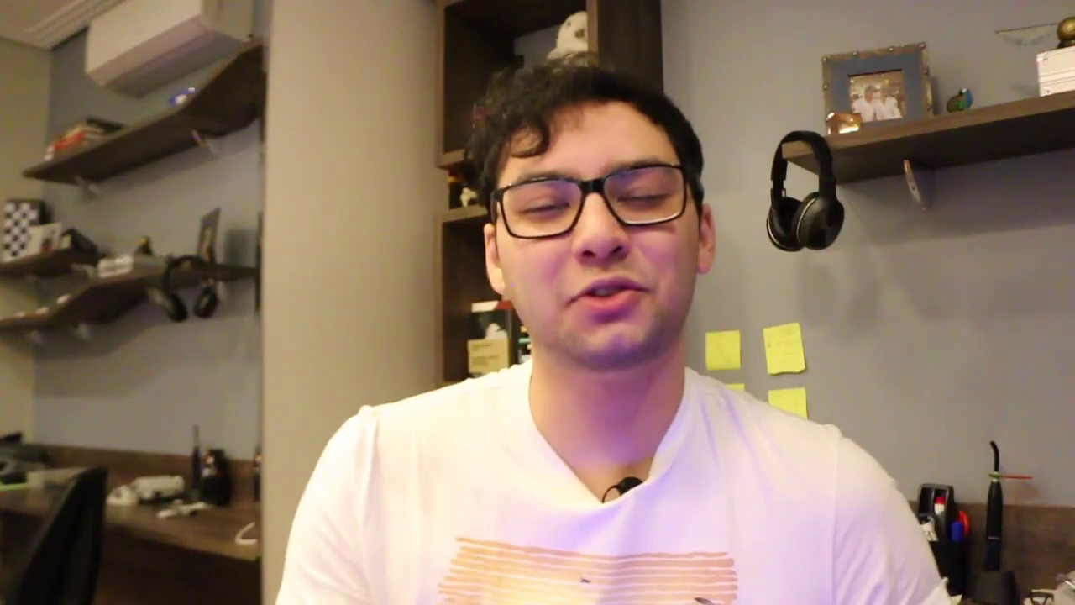